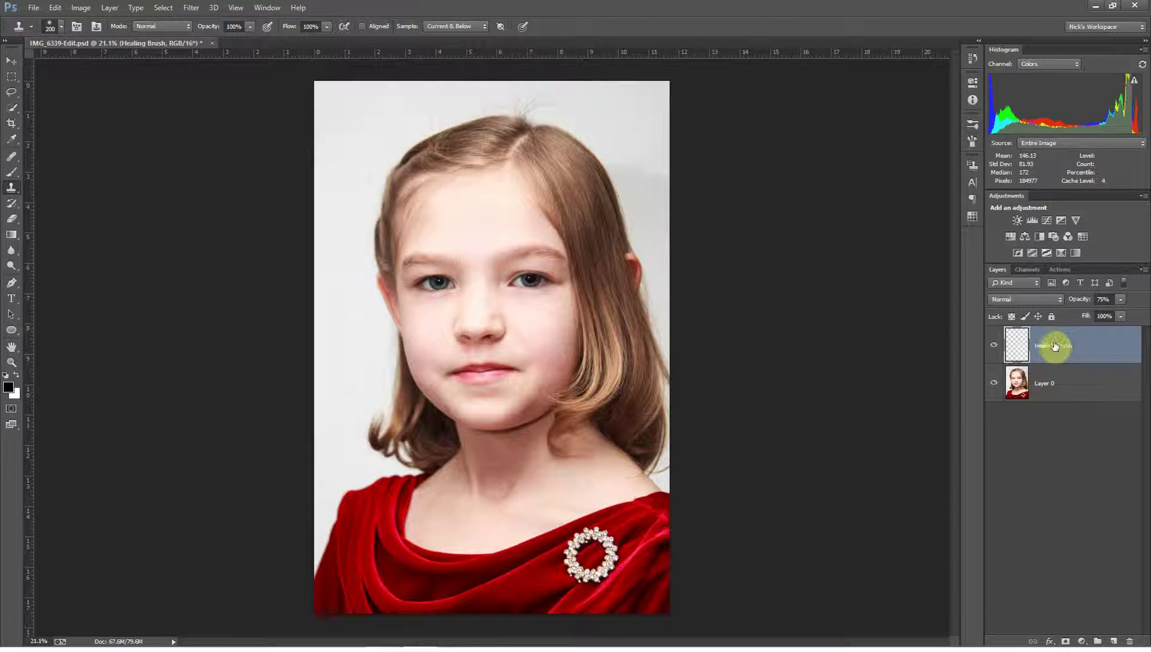
# Toggle the Healing Brush layer's visibility to compare the portrait before and after the retouching.
pyautogui.click(1050, 385)
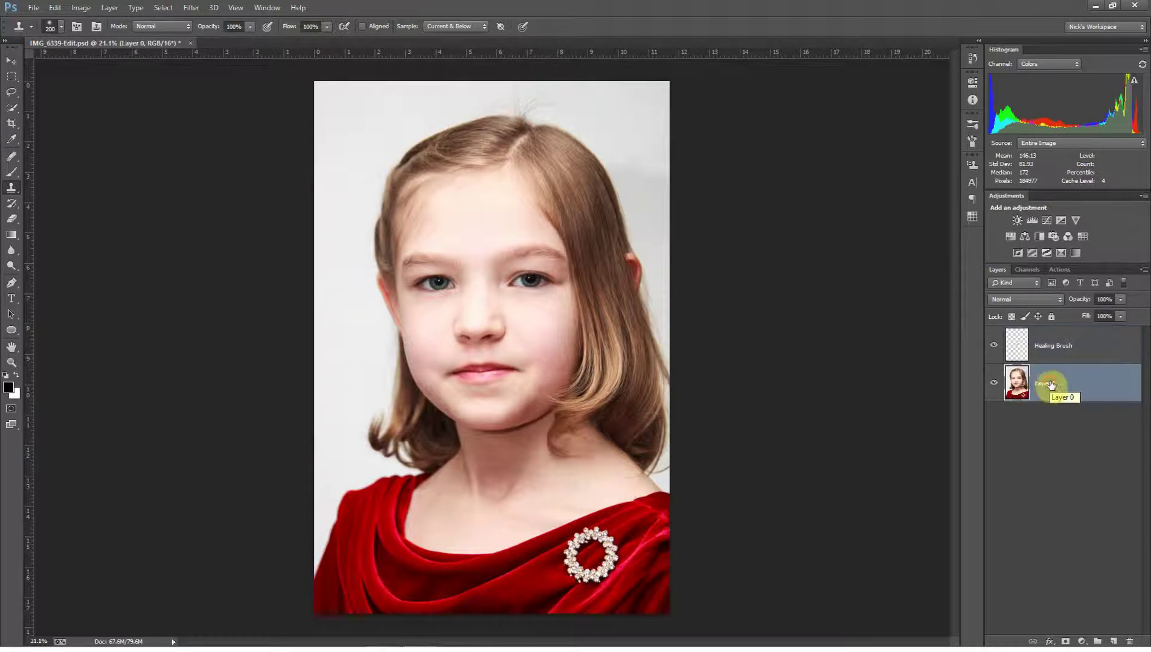
pyautogui.click(1040, 349)
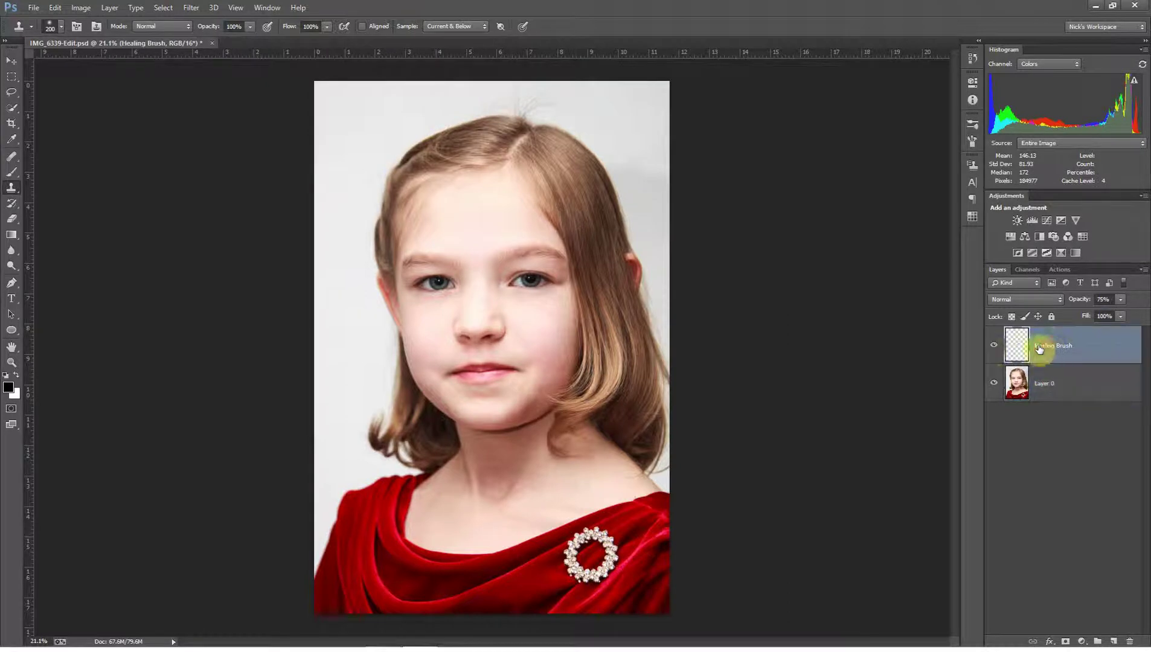
pyautogui.click(994, 348)
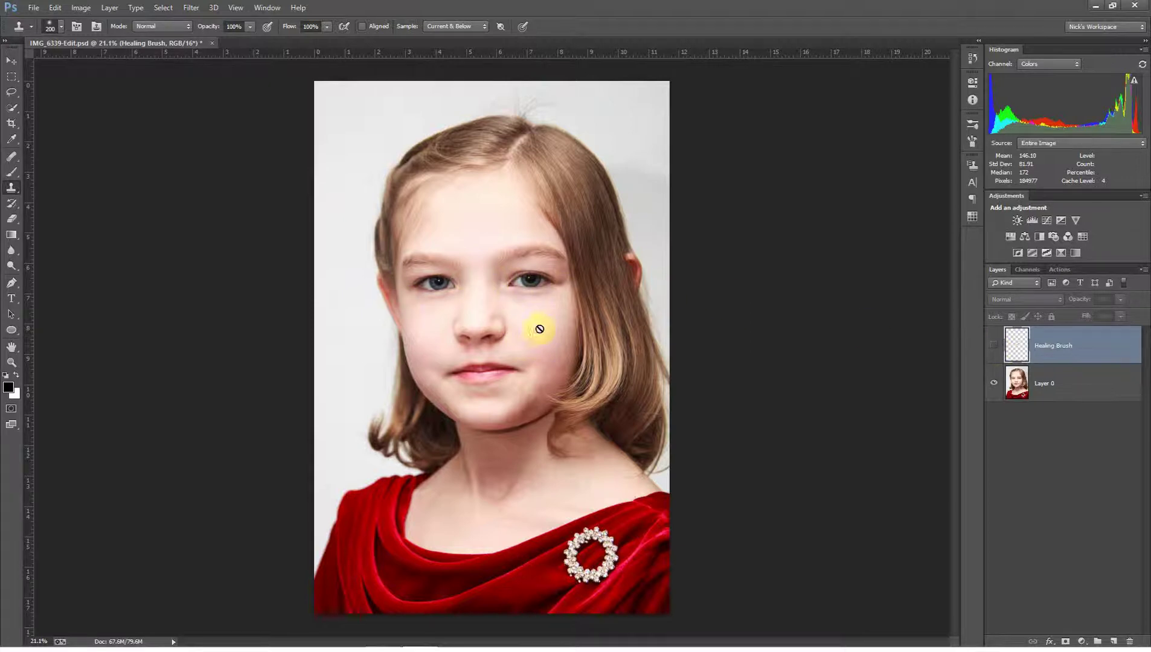
pyautogui.click(993, 347)
pyautogui.click(992, 347)
pyautogui.click(994, 347)
pyautogui.click(994, 347)
pyautogui.click(994, 346)
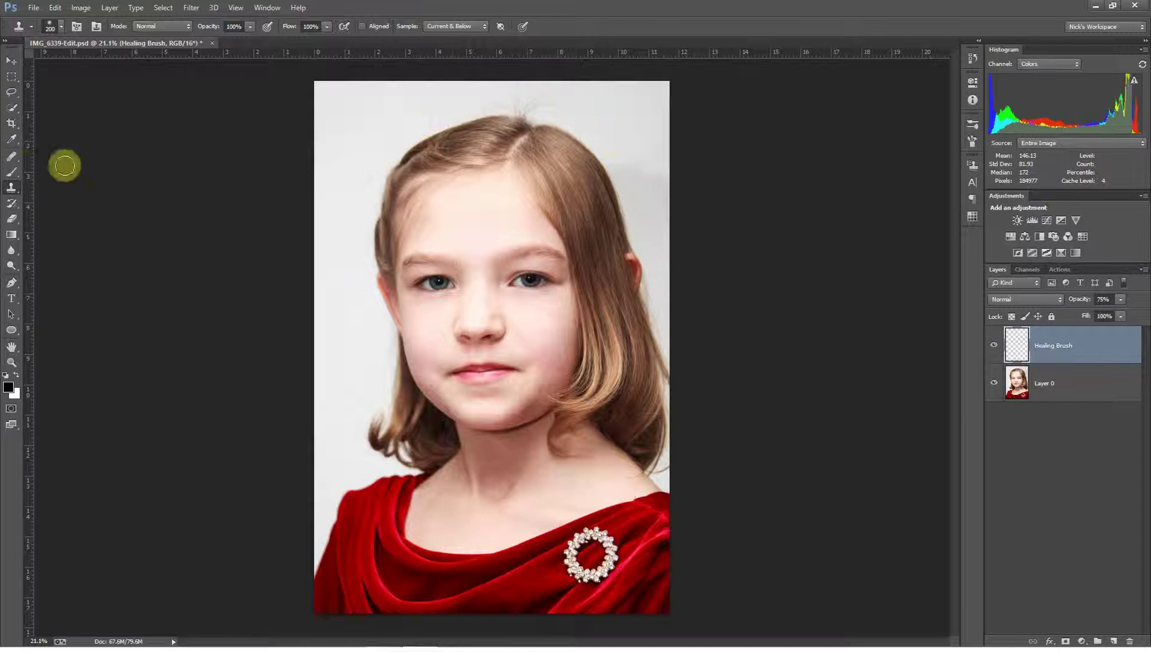
# Try the Healing Brush tool on a new layer over the stray hairs above the head and the cheek, and delete that layer.
pyautogui.click(17, 156)
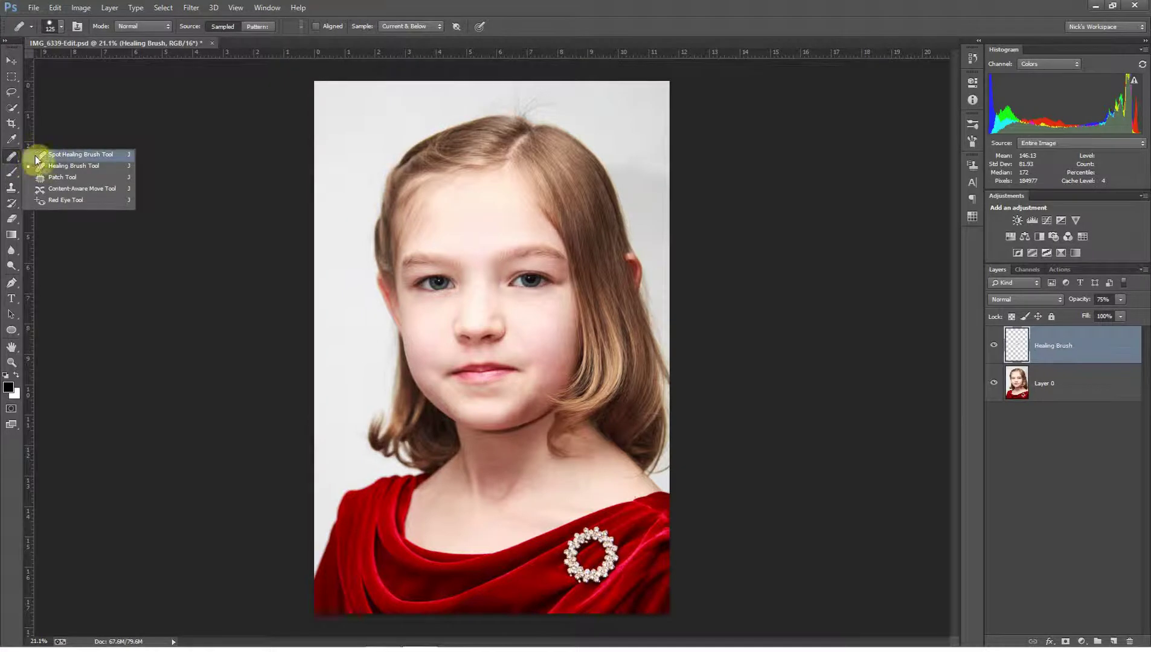
pyautogui.click(58, 167)
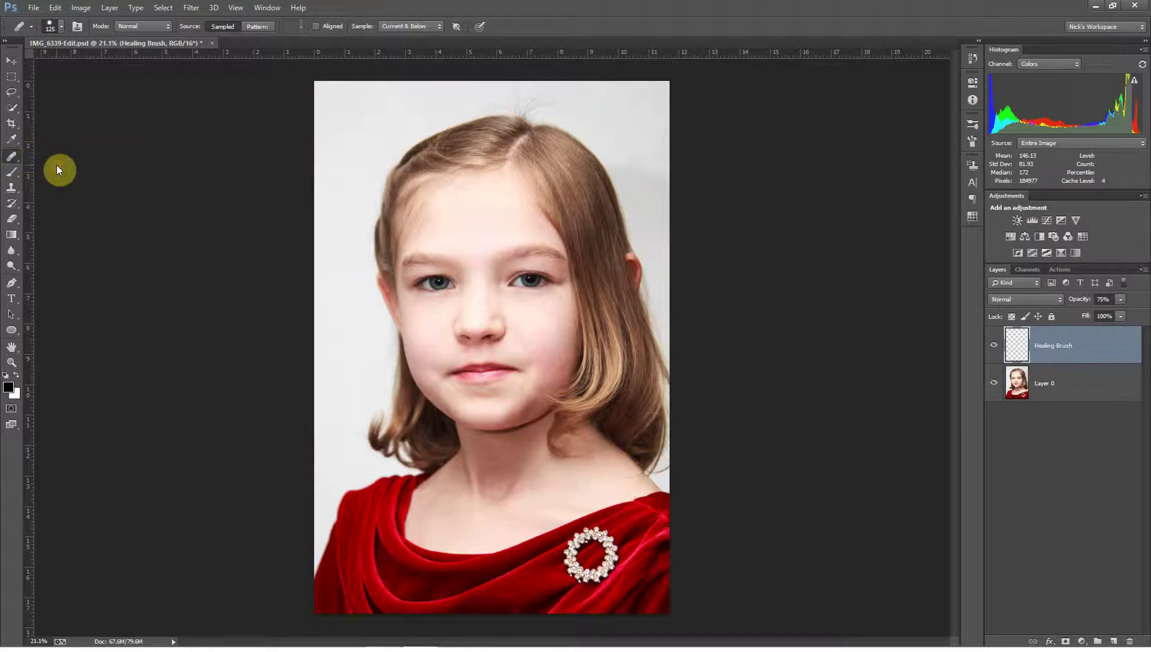
pyautogui.keyDown('alt'); pyautogui.click(345, 115); pyautogui.keyUp('alt')
pyautogui.click(1113, 641)
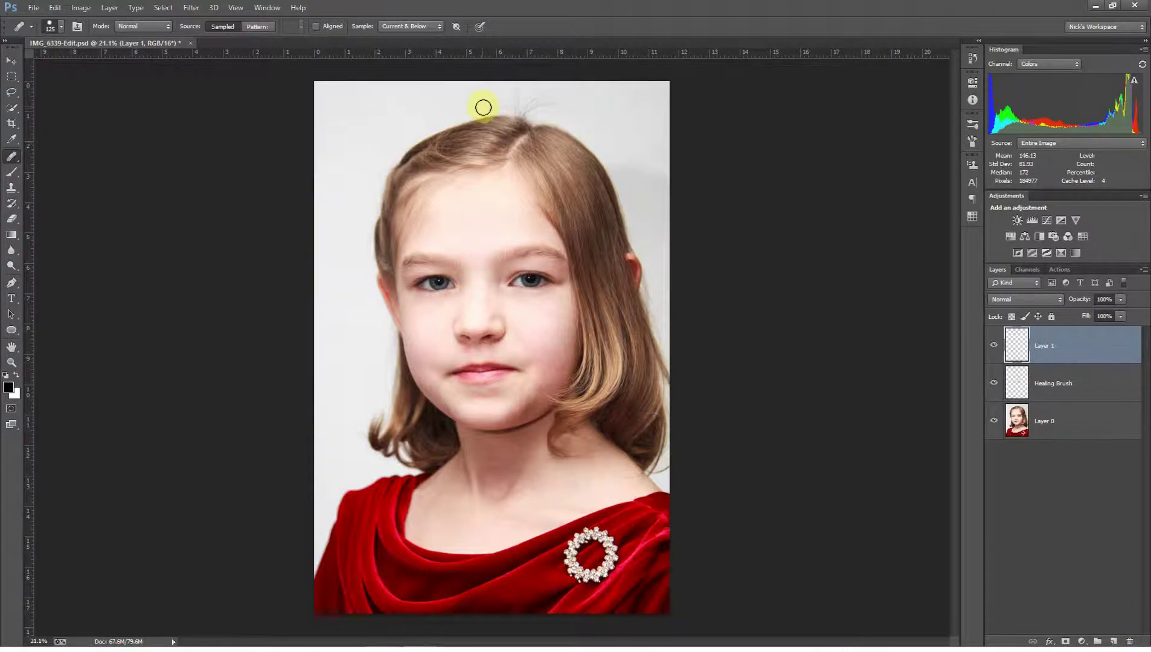
pyautogui.moveTo(492, 108)
pyautogui.mouseDown()
pyautogui.moveTo(530, 111)
pyautogui.moveTo(499, 97)
pyautogui.moveTo(563, 108)
pyautogui.moveTo(527, 103)
pyautogui.moveTo(555, 94)
pyautogui.moveTo(521, 91)
pyautogui.moveTo(565, 89)
pyautogui.moveTo(477, 107)
pyautogui.mouseUp()
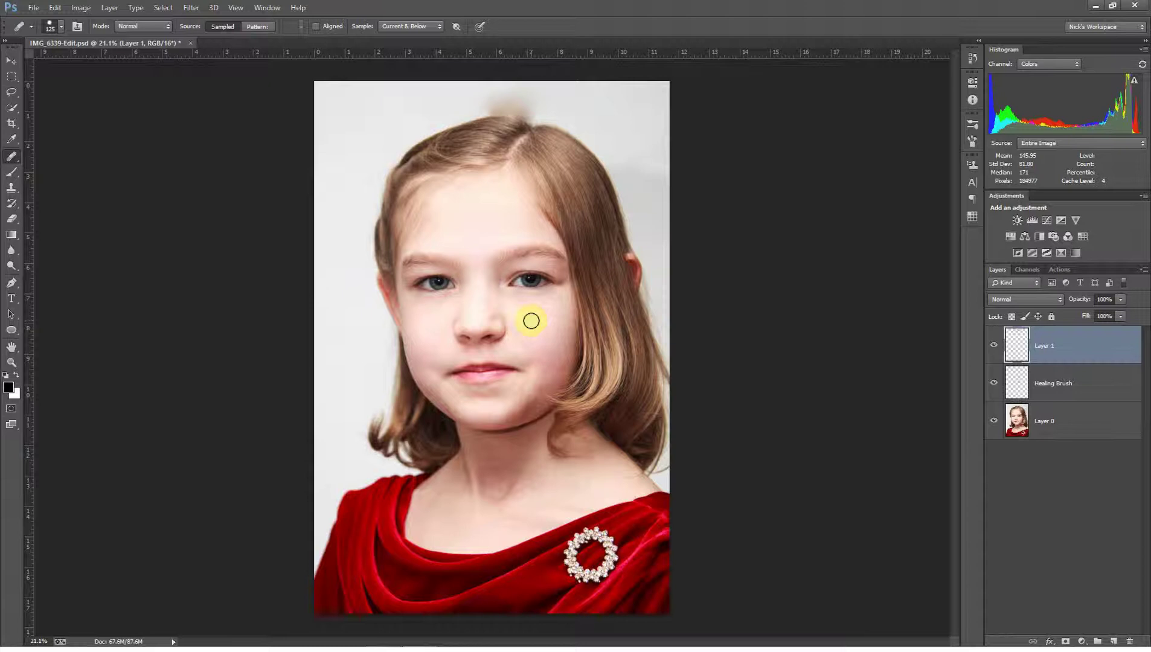
pyautogui.moveTo(540, 322)
pyautogui.mouseDown()
pyautogui.moveTo(568, 344)
pyautogui.moveTo(550, 342)
pyautogui.moveTo(546, 325)
pyautogui.moveTo(547, 336)
pyautogui.mouseUp()
pyautogui.moveTo(1094, 353)
pyautogui.mouseDown()
pyautogui.moveTo(1091, 542)
pyautogui.moveTo(1130, 641)
pyautogui.mouseUp()
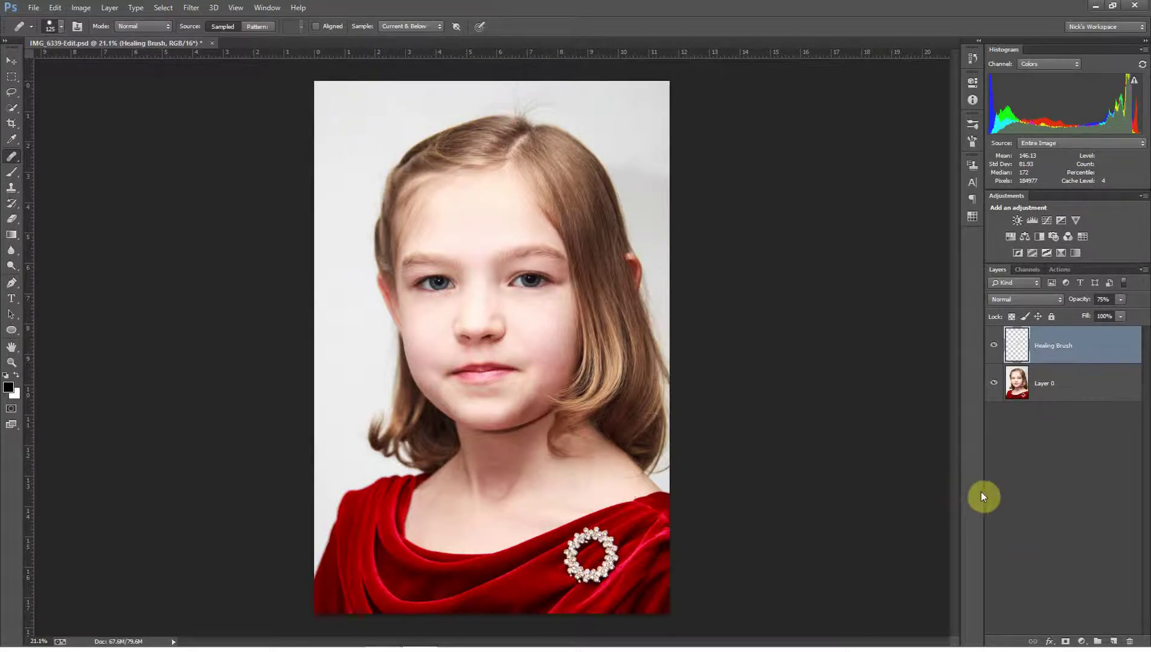
# Add a new layer above the Healing Brush layer and name it "Clone Stamp".
pyautogui.click(1113, 639)
pyautogui.doubleClick(1045, 345)
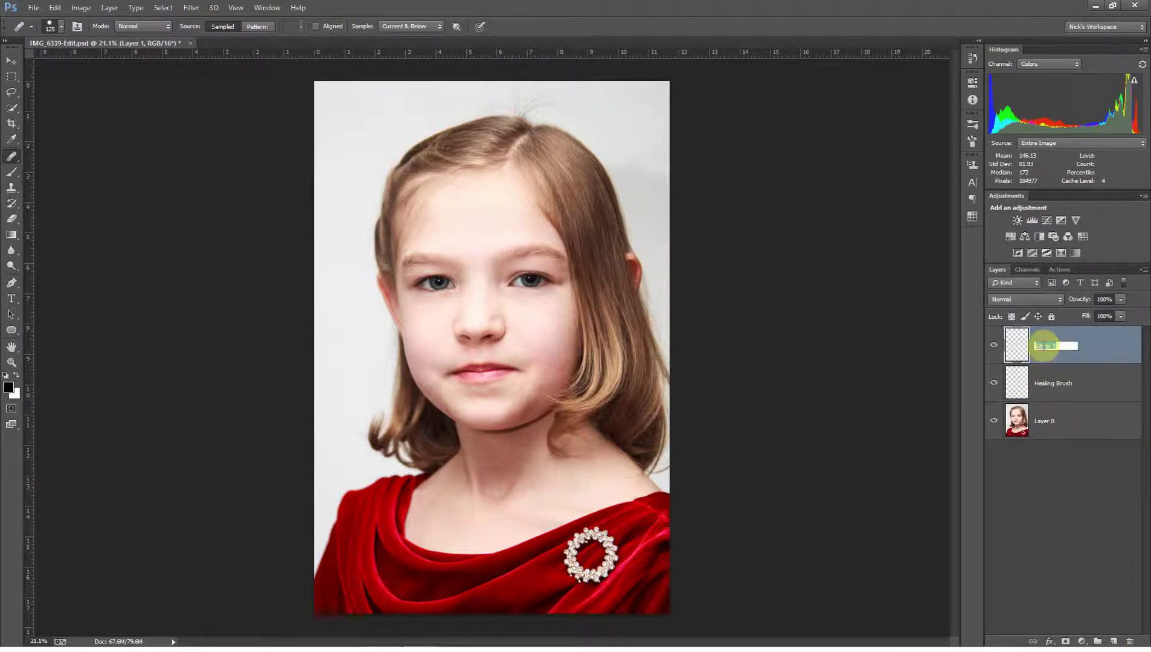
pyautogui.write('Cloning')
pyautogui.write('e')
pyautogui.press('BackSpace')
pyautogui.write('lone')
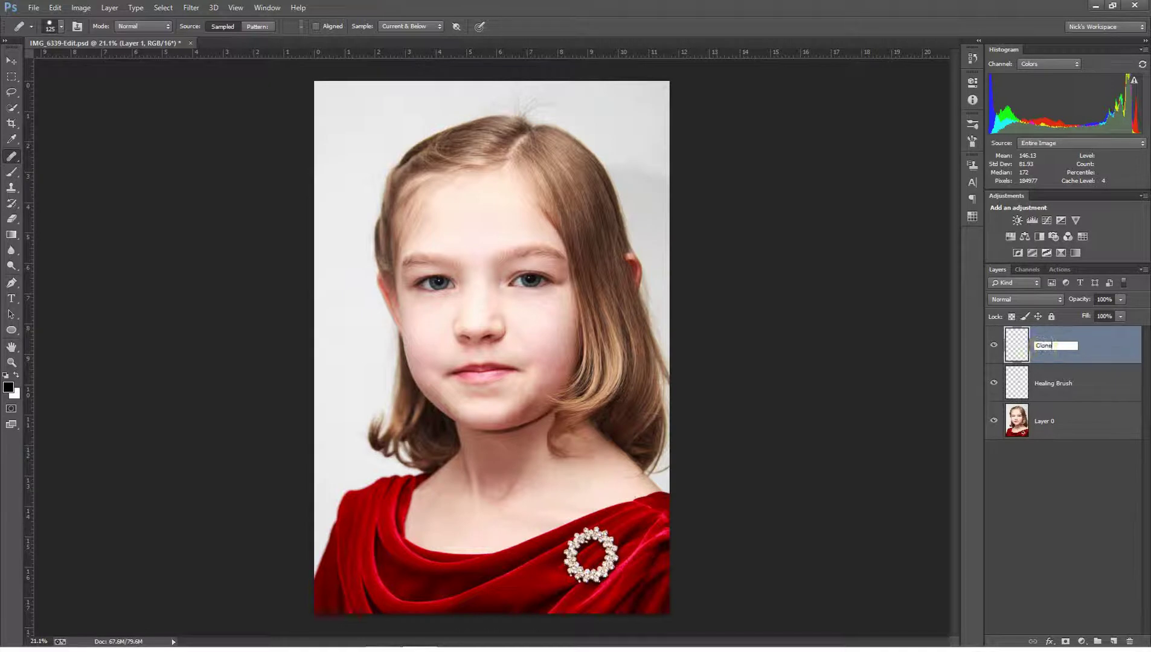
pyautogui.write(' Stamp')
pyautogui.press('Return')
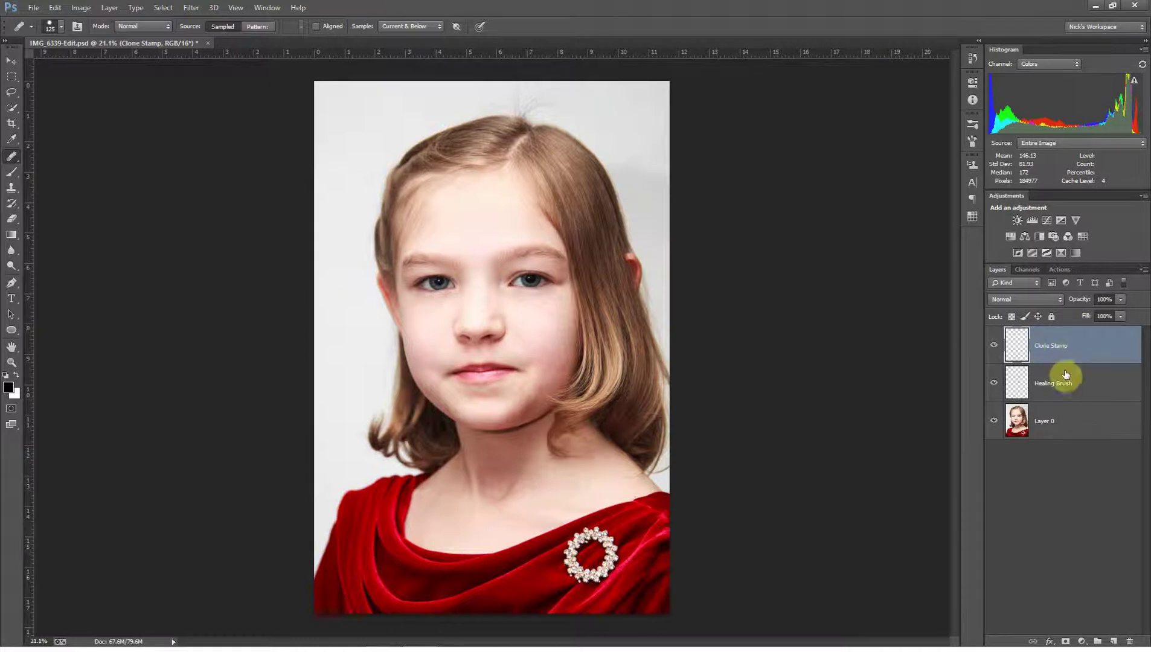
# Activate the Clone Stamp tool on the Clone Stamp layer and review its brush size, hardness and blending mode settings.
pyautogui.click(1048, 425)
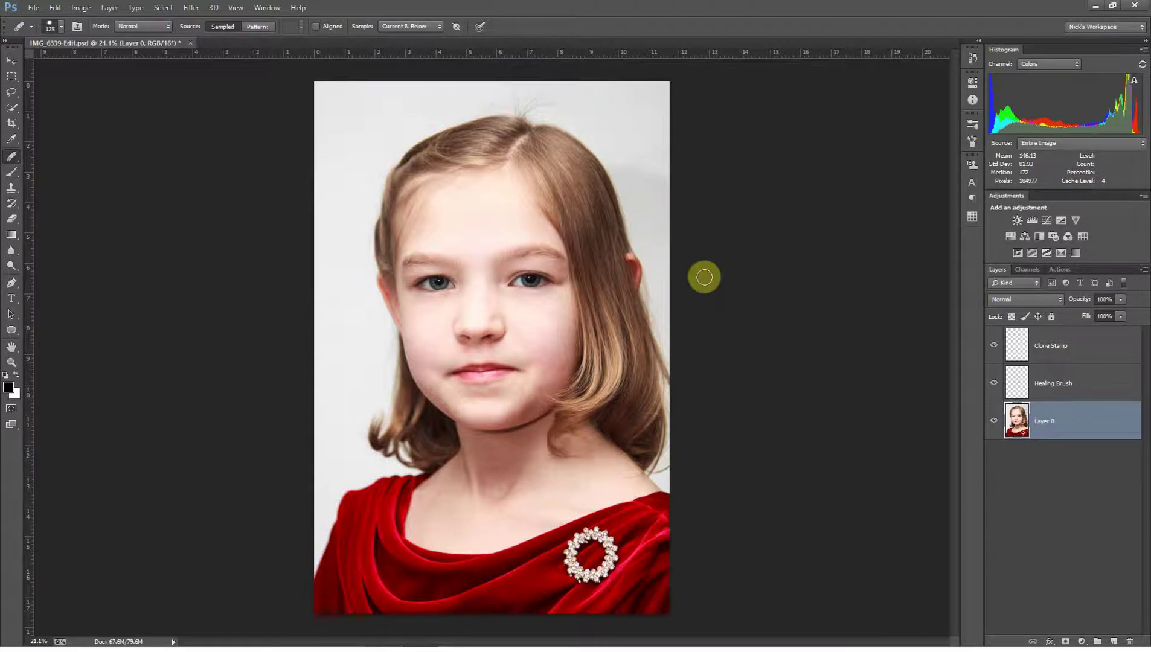
pyautogui.click(1056, 348)
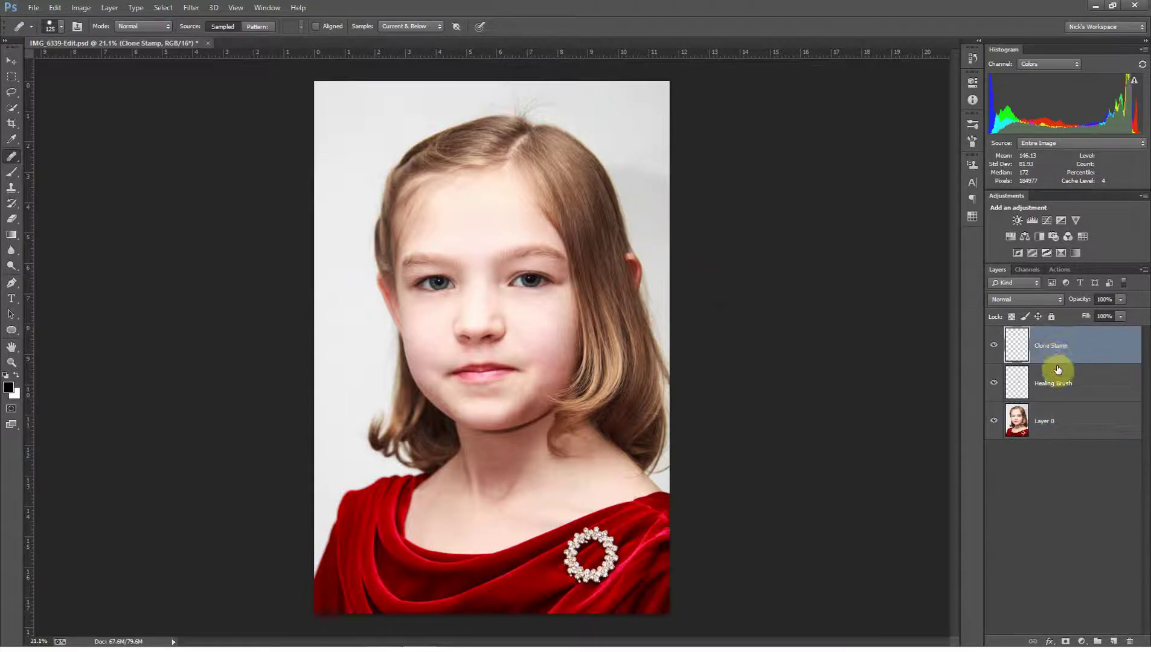
pyautogui.click(1056, 379)
pyautogui.click(1056, 353)
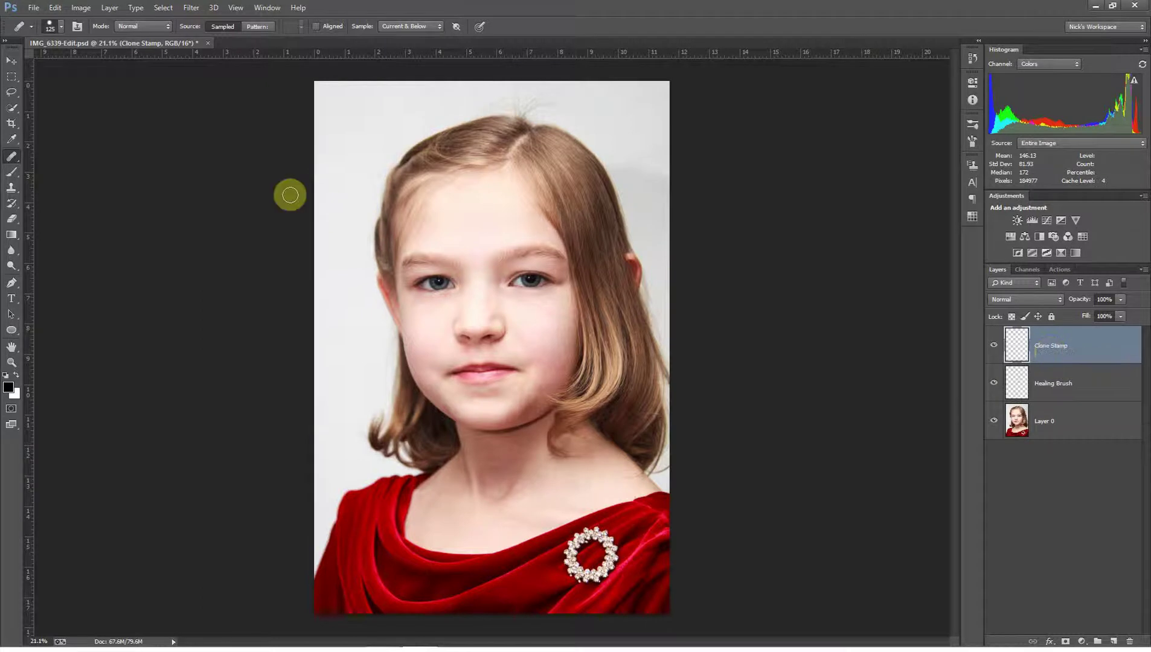
pyautogui.click(12, 189)
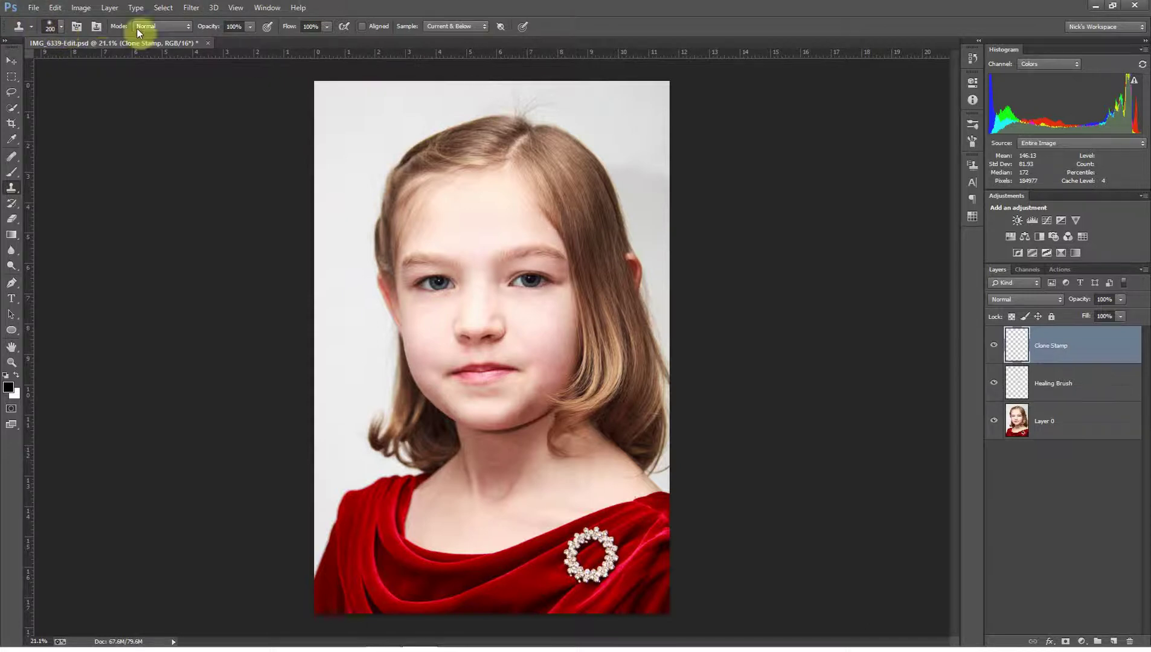
pyautogui.click(63, 26)
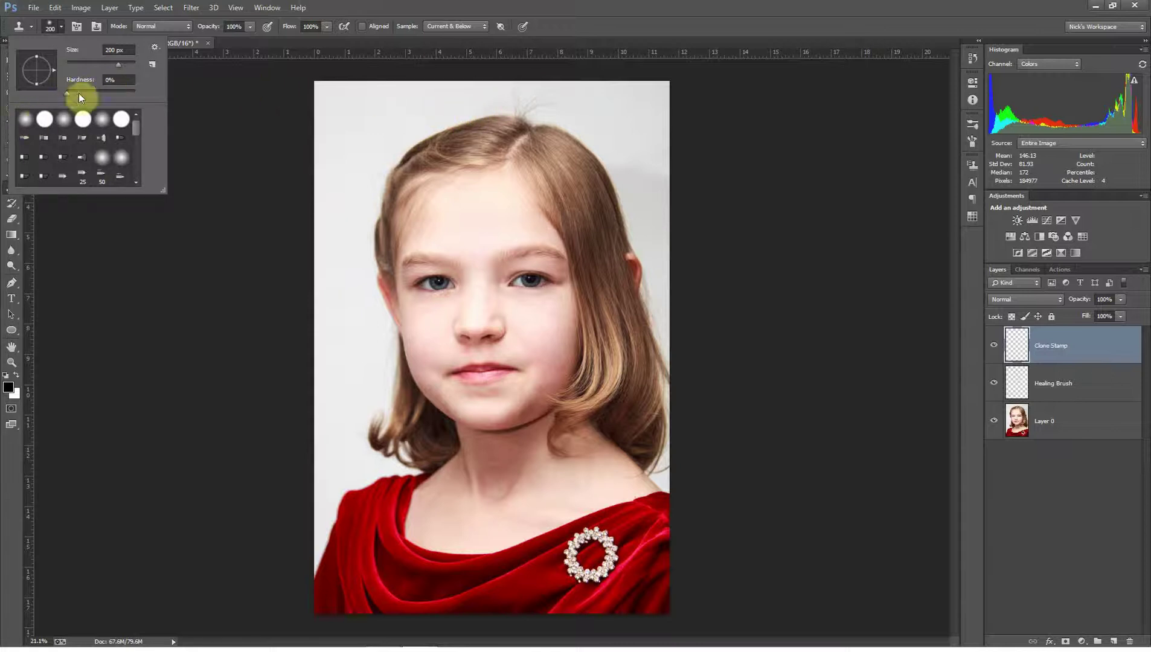
pyautogui.click(63, 26)
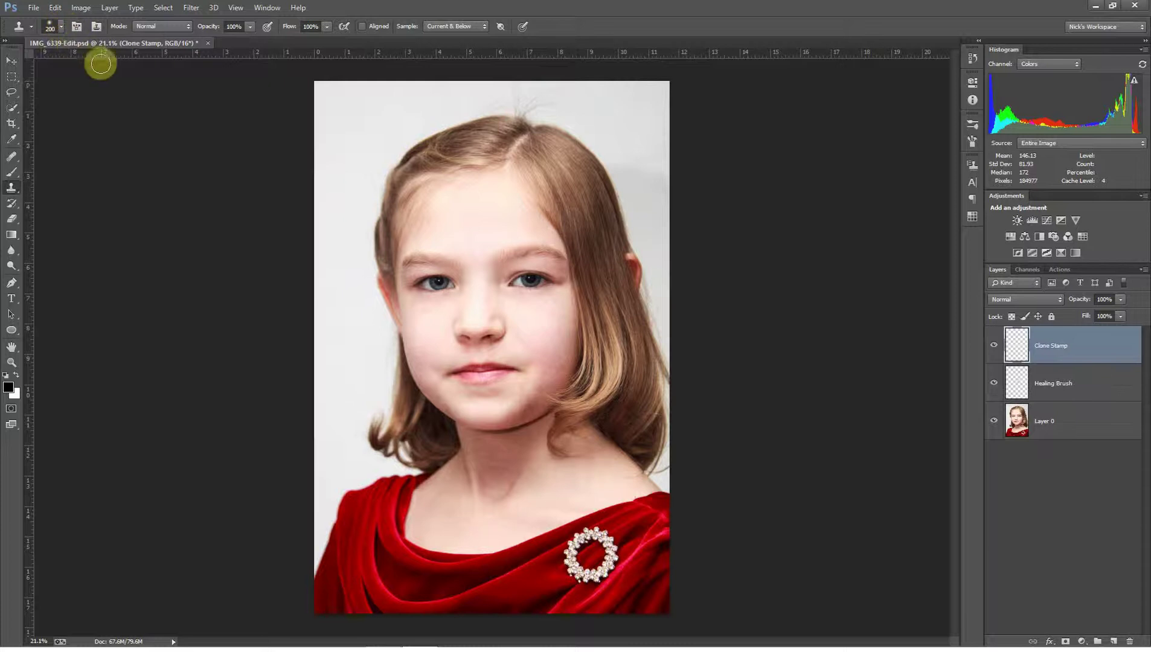
pyautogui.click(162, 26)
pyautogui.click(162, 26)
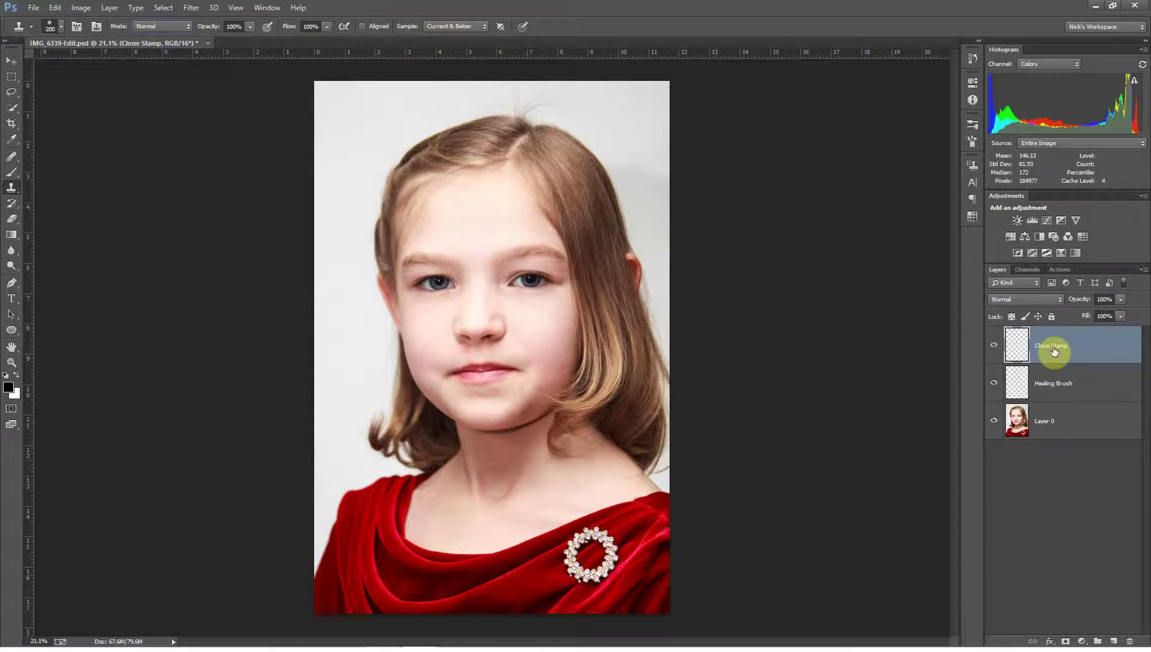
# Try cloning background over the stray hairs with sampling set to Current Layer, and isolate the Clone Stamp layer to inspect it.
pyautogui.click(443, 27)
pyautogui.click(450, 35)
pyautogui.keyDown('alt'); pyautogui.click(353, 112); pyautogui.keyUp('alt')
pyautogui.moveTo(467, 114)
pyautogui.mouseDown()
pyautogui.moveTo(493, 100)
pyautogui.moveTo(609, 103)
pyautogui.moveTo(459, 115)
pyautogui.moveTo(504, 124)
pyautogui.mouseUp()
pyautogui.keyDown('alt'); pyautogui.click(994, 346); pyautogui.keyUp('alt')
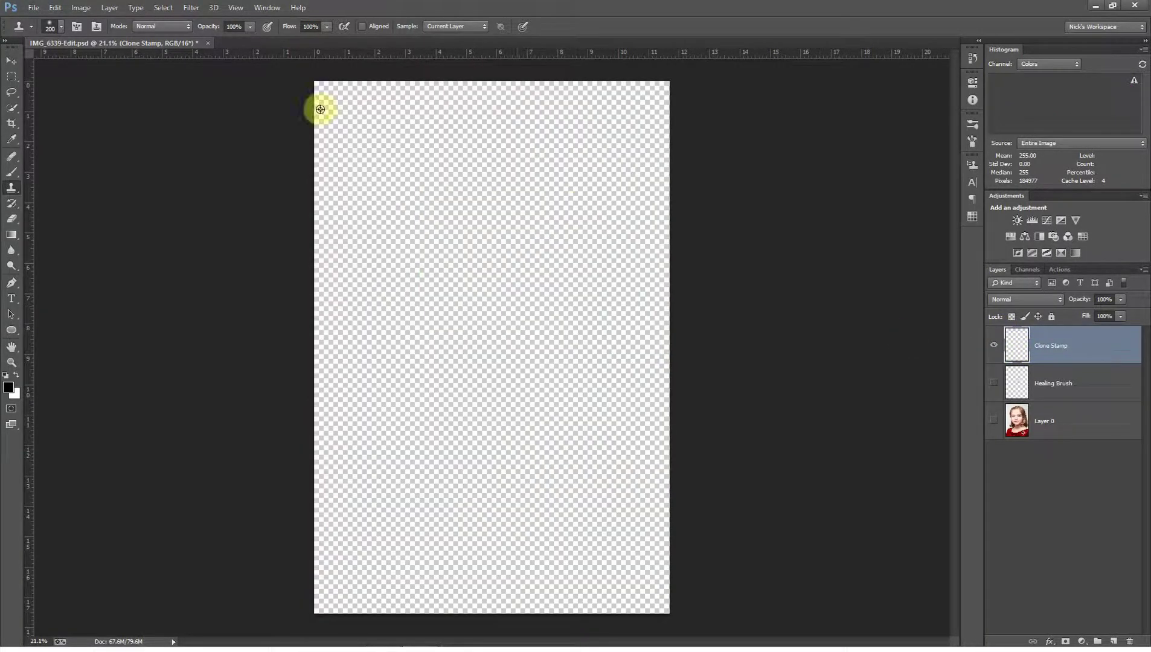
pyautogui.keyDown('alt'); pyautogui.click(995, 348); pyautogui.keyUp('alt')
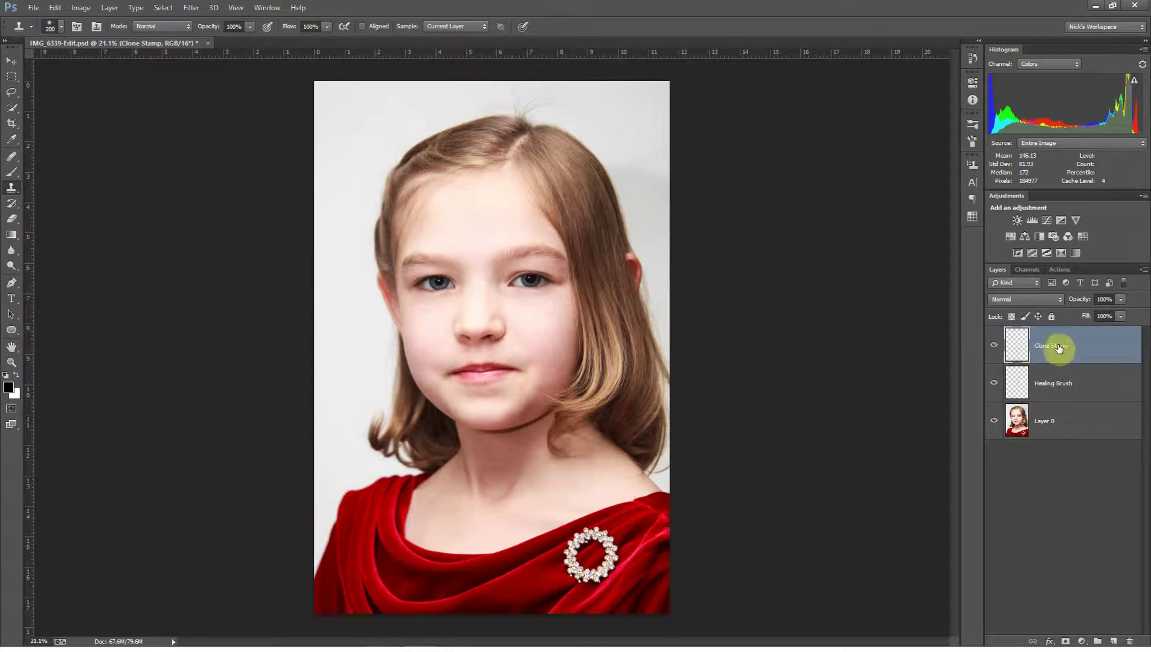
# Set sampling to Current & Below and clone clean background over the stray hairs and the backdrop beside the top of the head.
pyautogui.click(453, 26)
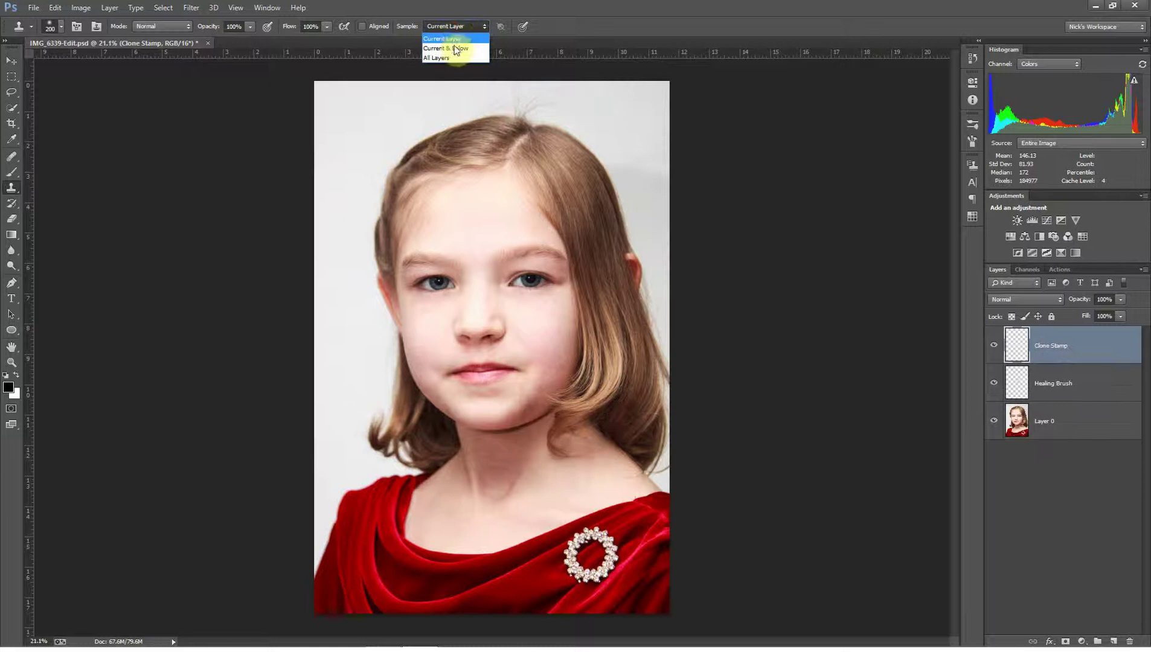
pyautogui.click(453, 46)
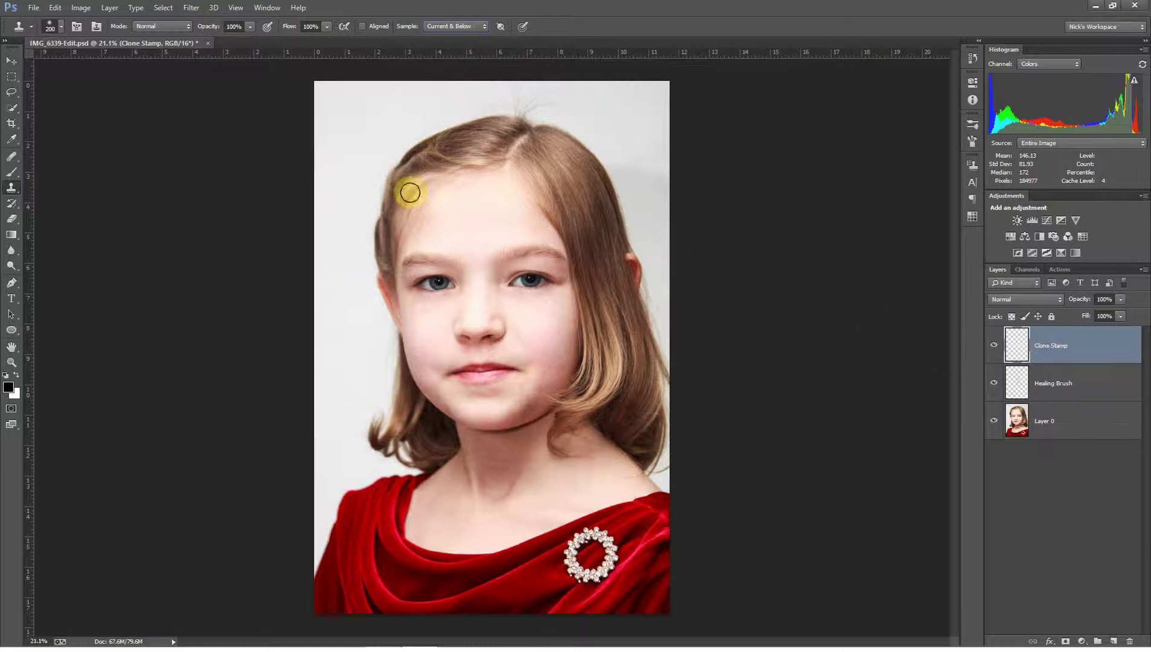
pyautogui.click(1058, 425)
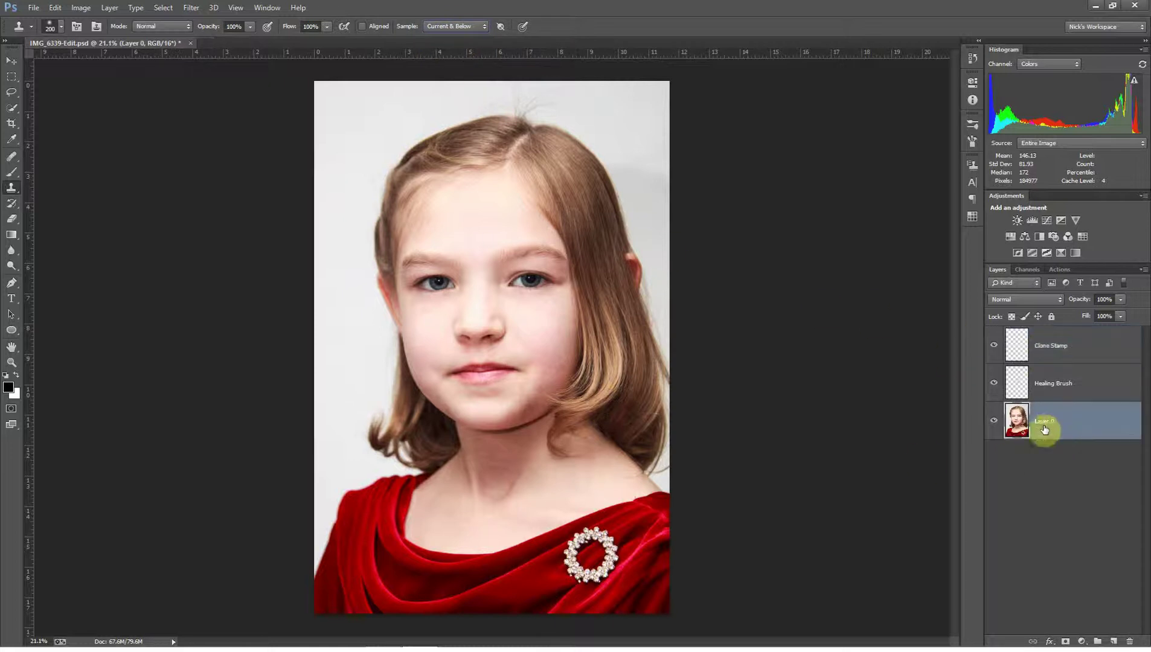
pyautogui.click(1043, 347)
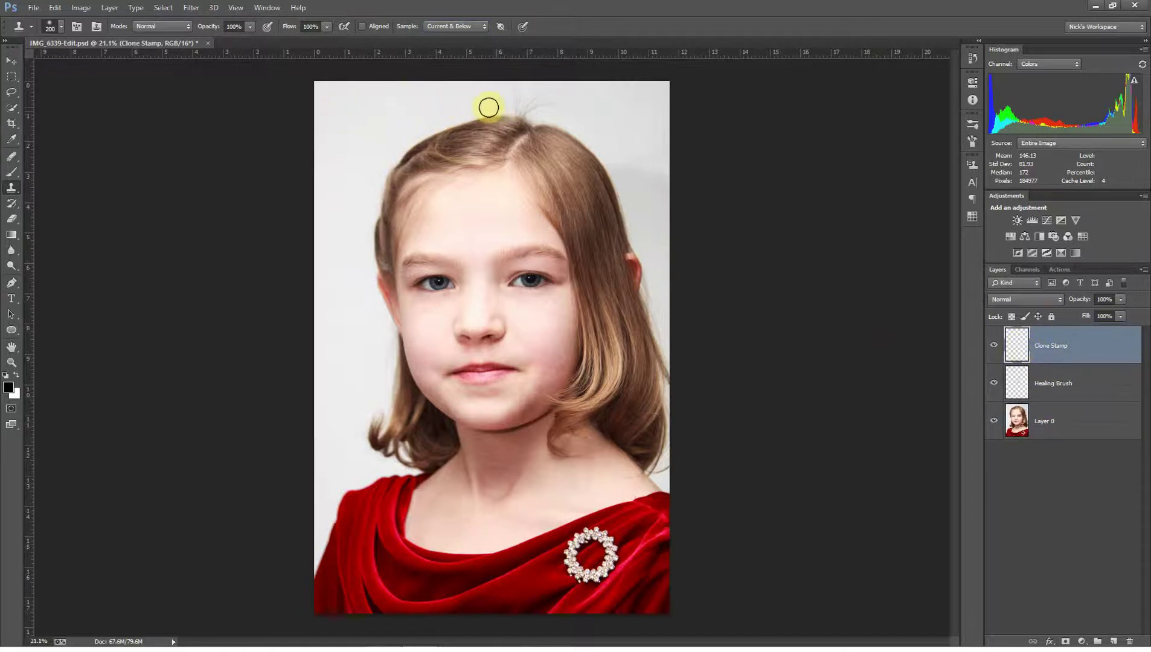
pyautogui.moveTo(484, 106)
pyautogui.mouseDown()
pyautogui.moveTo(555, 102)
pyautogui.moveTo(503, 88)
pyautogui.moveTo(431, 107)
pyautogui.moveTo(535, 102)
pyautogui.moveTo(569, 101)
pyautogui.mouseUp()
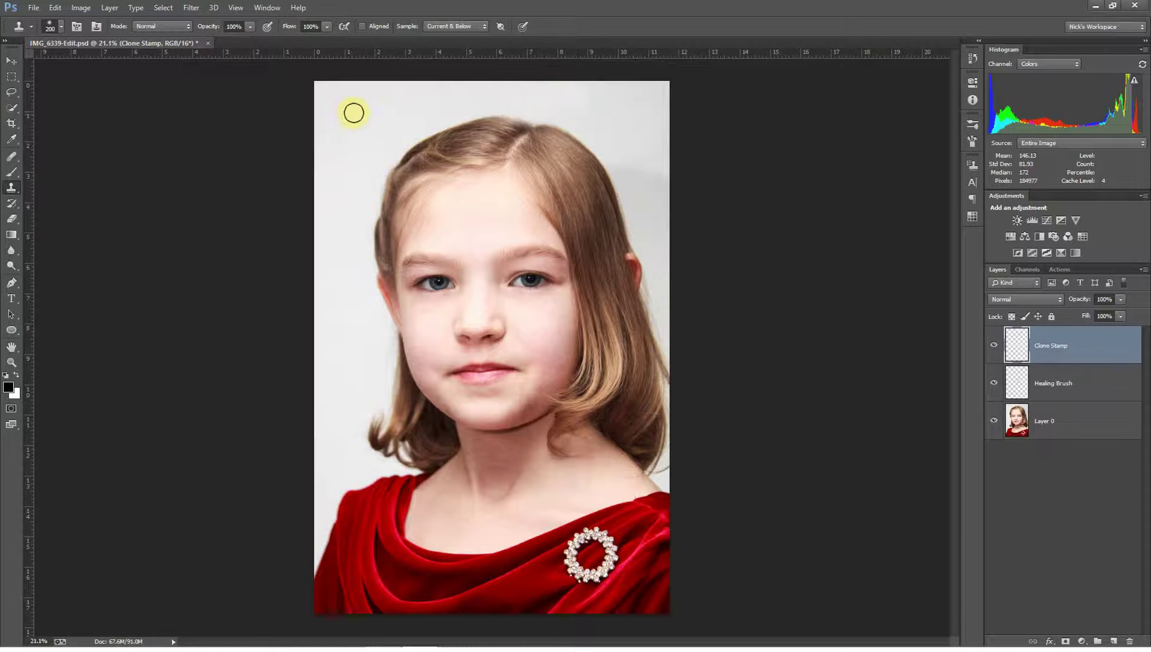
pyautogui.moveTo(527, 104); pyautogui.dragTo(650, 112)
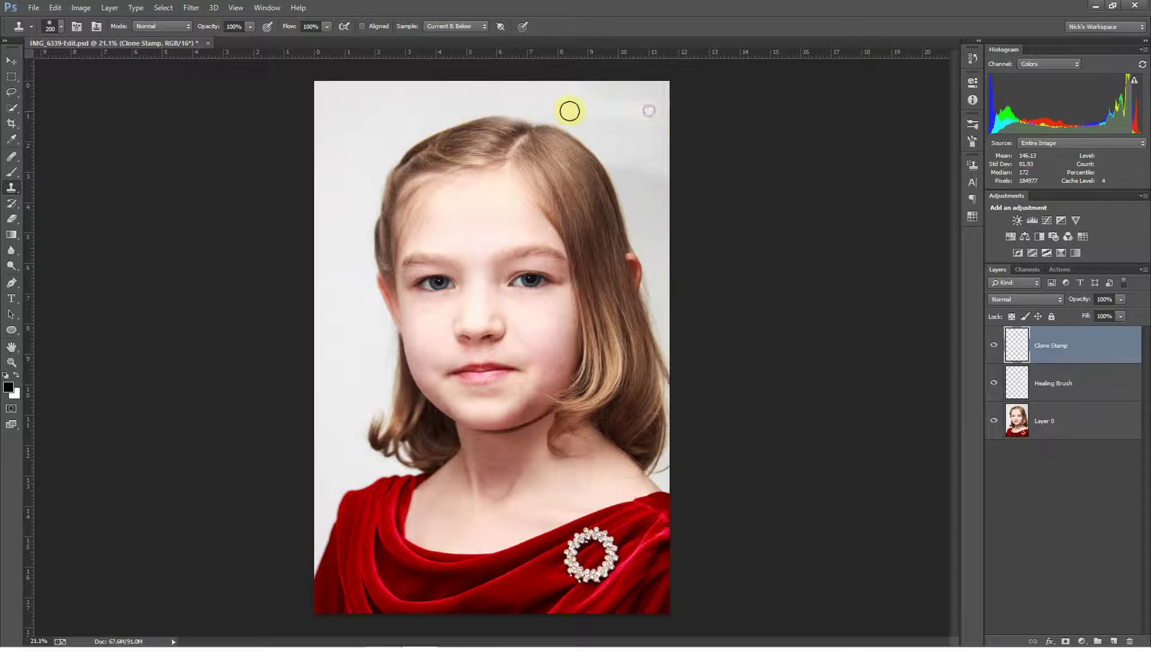
pyautogui.moveTo(573, 110); pyautogui.dragTo(630, 110)
pyautogui.moveTo(591, 117); pyautogui.dragTo(625, 115)
pyautogui.moveTo(506, 98); pyautogui.dragTo(549, 97)
pyautogui.moveTo(499, 91); pyautogui.dragTo(498, 92)
pyautogui.moveTo(513, 111); pyautogui.dragTo(520, 114)
pyautogui.moveTo(502, 109); pyautogui.dragTo(508, 111)
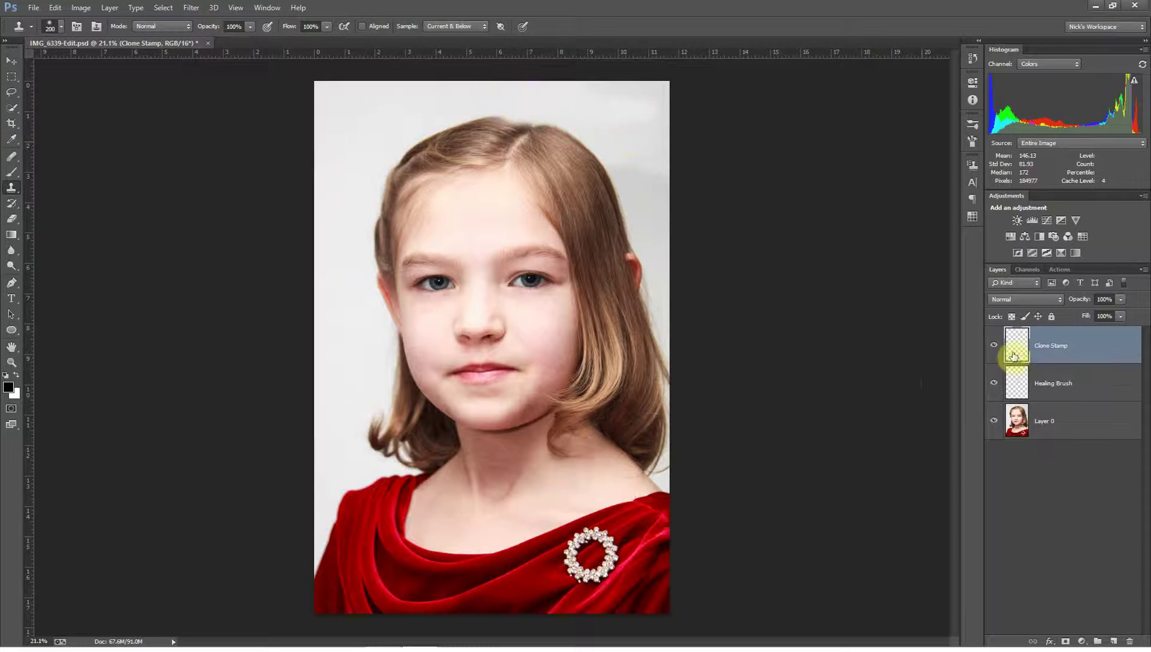
# Toggle the Clone Stamp layer's visibility to compare the stray hair area with and without the cloning.
pyautogui.click(993, 347)
pyautogui.click(991, 349)
pyautogui.click(991, 350)
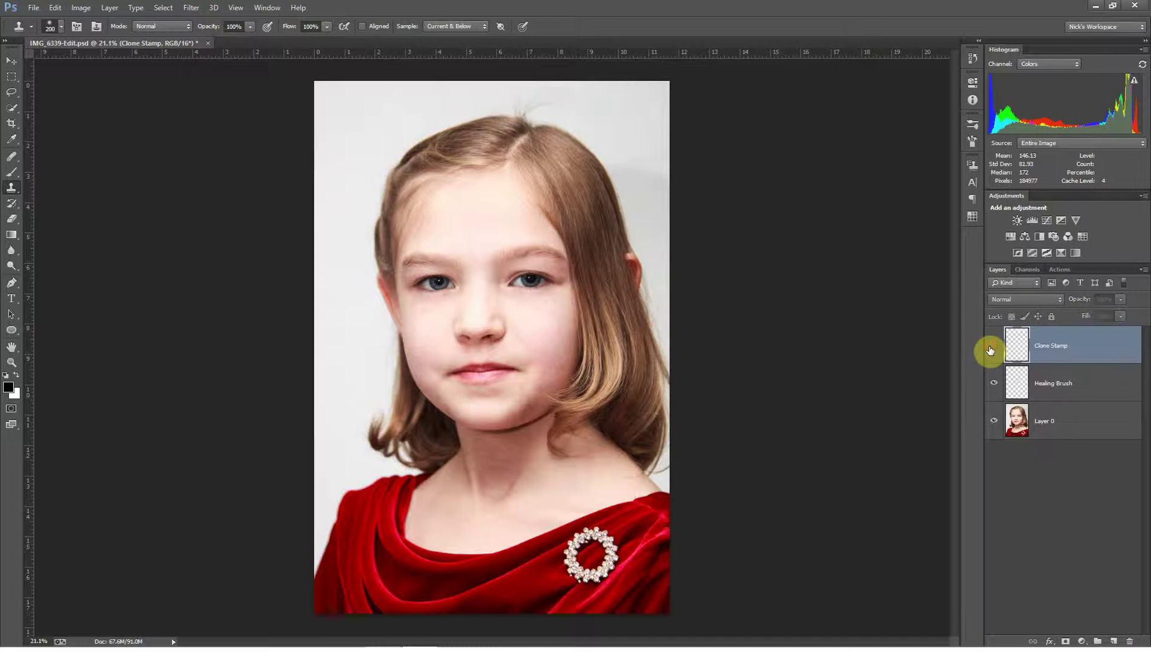
pyautogui.click(991, 350)
pyautogui.click(989, 351)
pyautogui.click(995, 349)
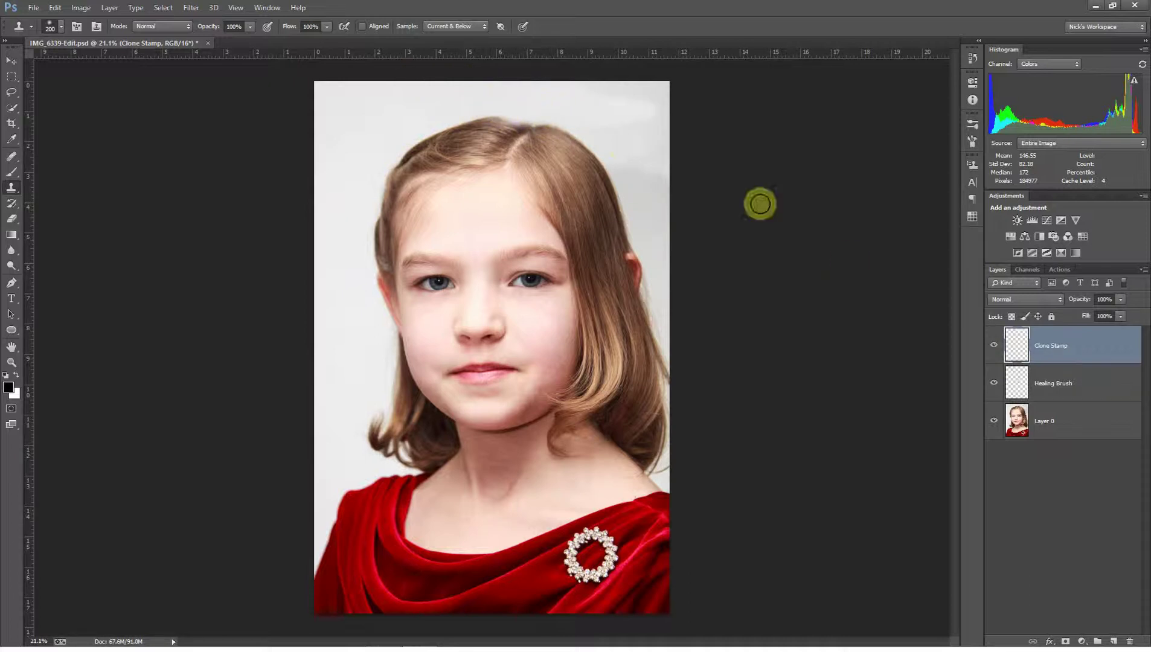
pyautogui.click(995, 348)
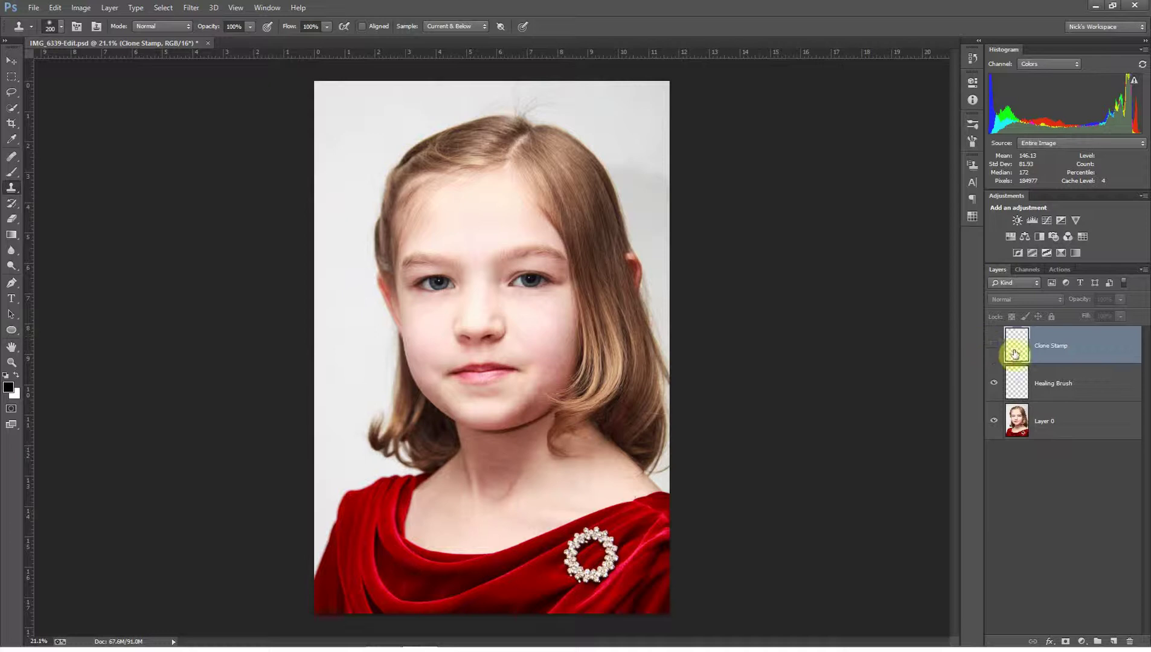
# Delete the painted Clone Stamp layer and replace it with a new empty layer named "Clone Stamp".
pyautogui.moveTo(1039, 346)
pyautogui.mouseDown()
pyautogui.moveTo(1117, 455)
pyautogui.moveTo(1128, 640)
pyautogui.mouseUp()
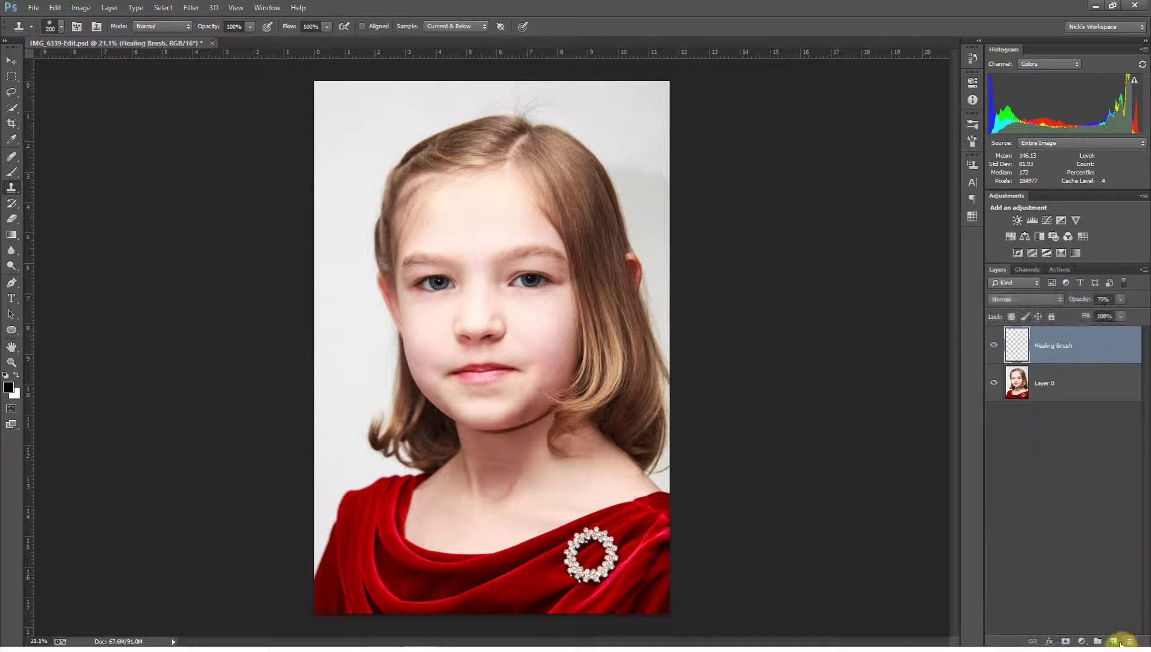
pyautogui.click(1114, 641)
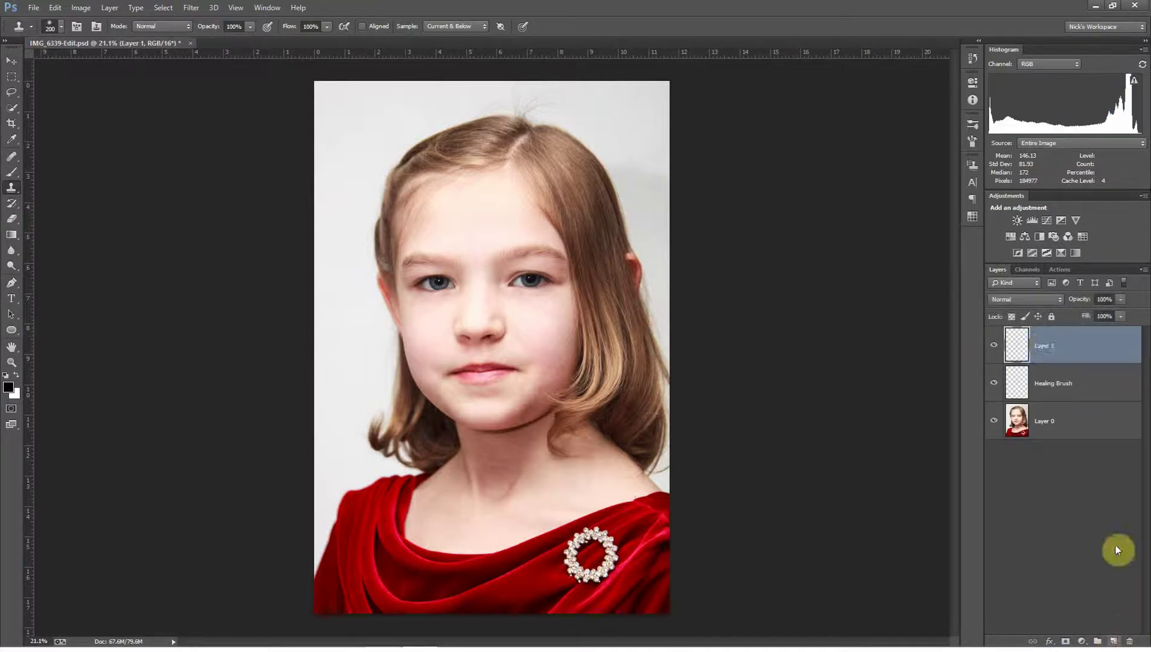
pyautogui.doubleClick(1043, 348)
pyautogui.write('Cl')
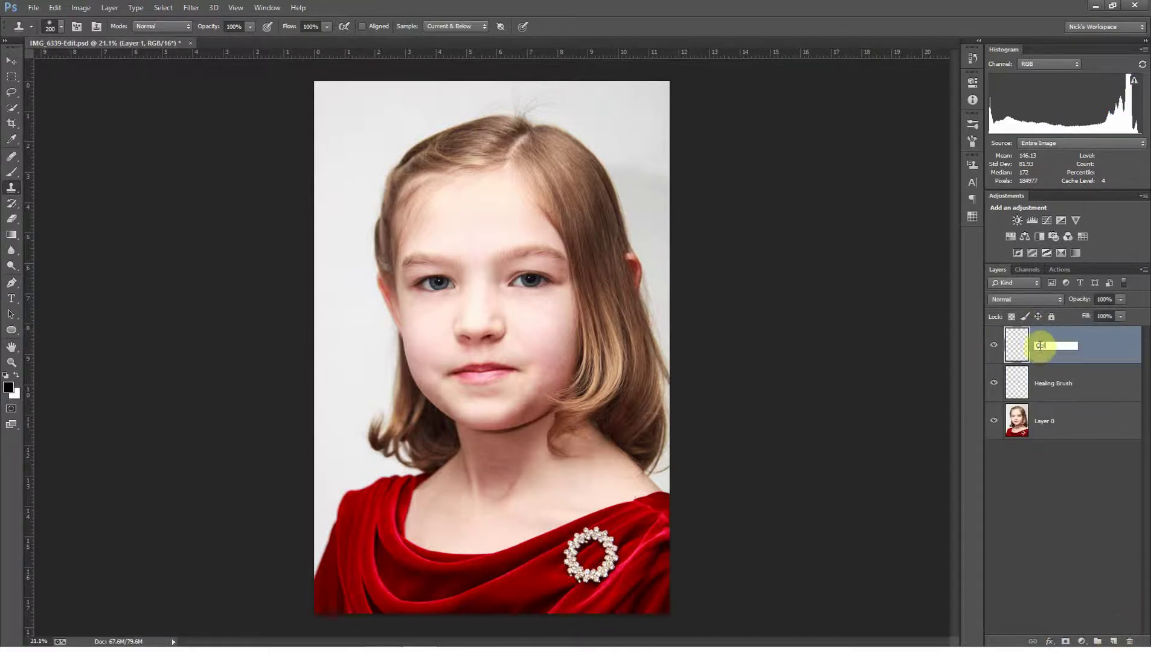
pyautogui.write('one Stamp')
pyautogui.press('Return')
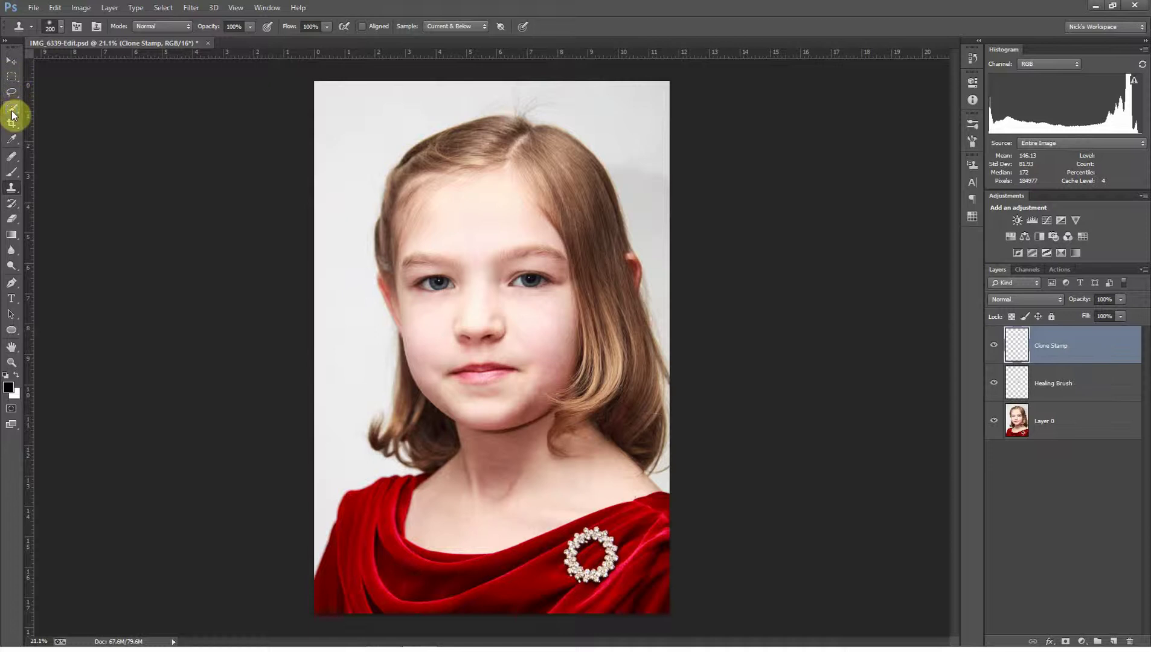
# Select the hair across the top of the head with the Quick Selection tool and invert the selection.
pyautogui.moveTo(12, 109); pyautogui.dragTo(56, 112)
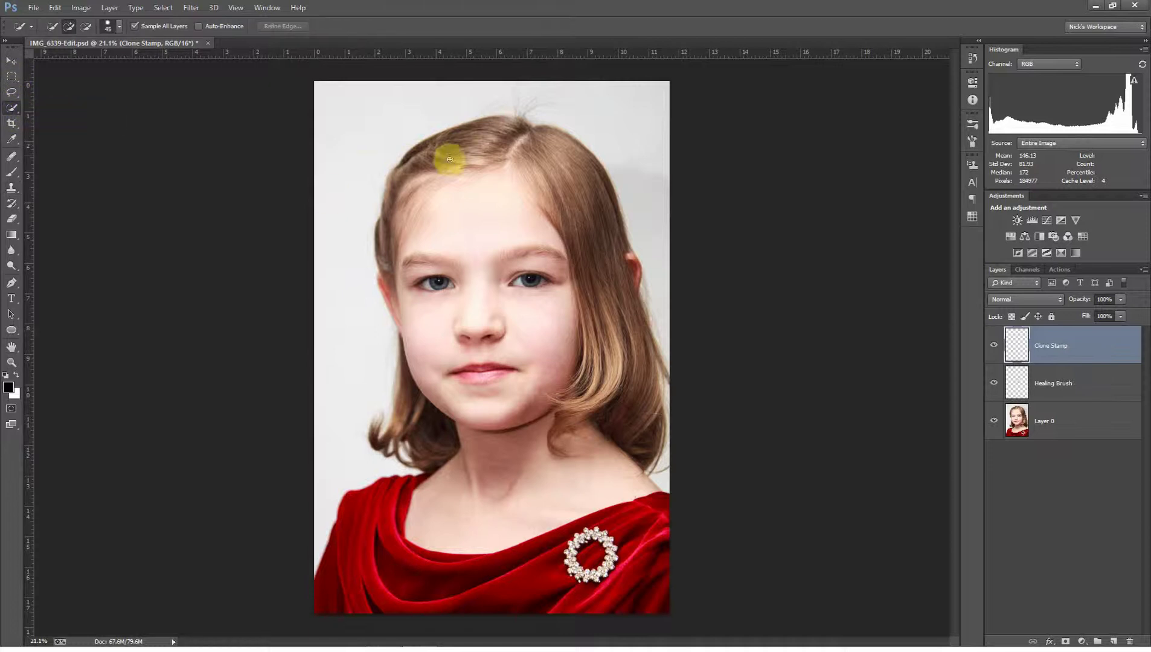
pyautogui.moveTo(426, 147)
pyautogui.mouseDown()
pyautogui.moveTo(488, 146)
pyautogui.moveTo(491, 126)
pyautogui.moveTo(516, 125)
pyautogui.moveTo(578, 164)
pyautogui.moveTo(568, 205)
pyautogui.moveTo(588, 188)
pyautogui.moveTo(519, 175)
pyautogui.mouseUp()
pyautogui.moveTo(409, 183); pyautogui.dragTo(421, 187)
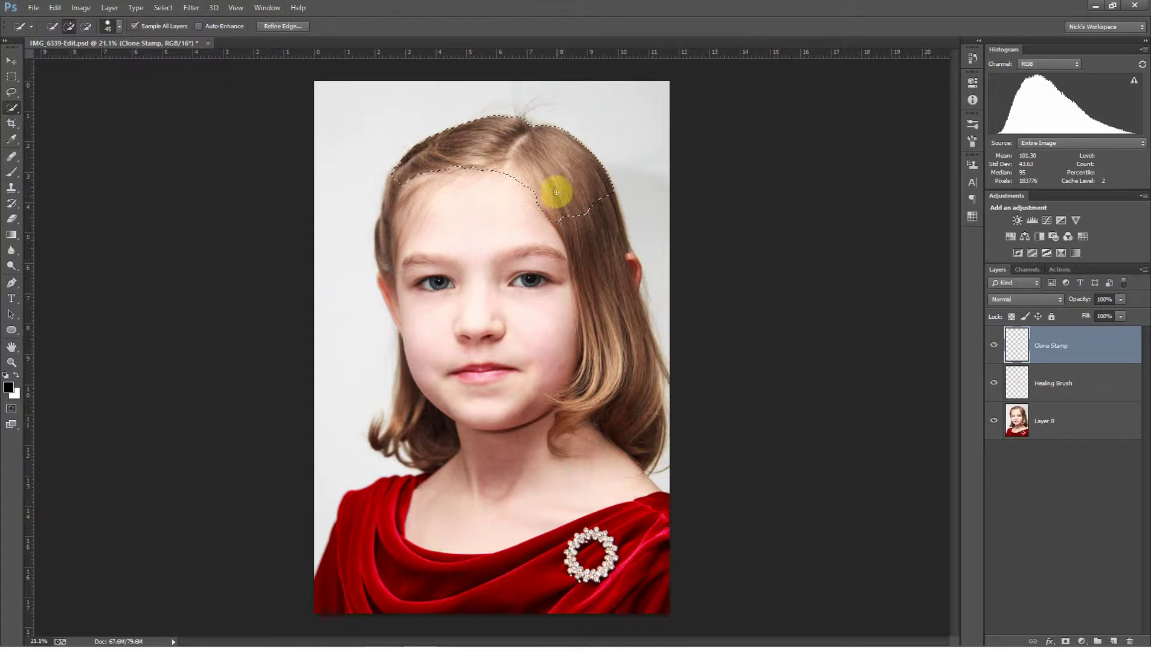
pyautogui.click(163, 7)
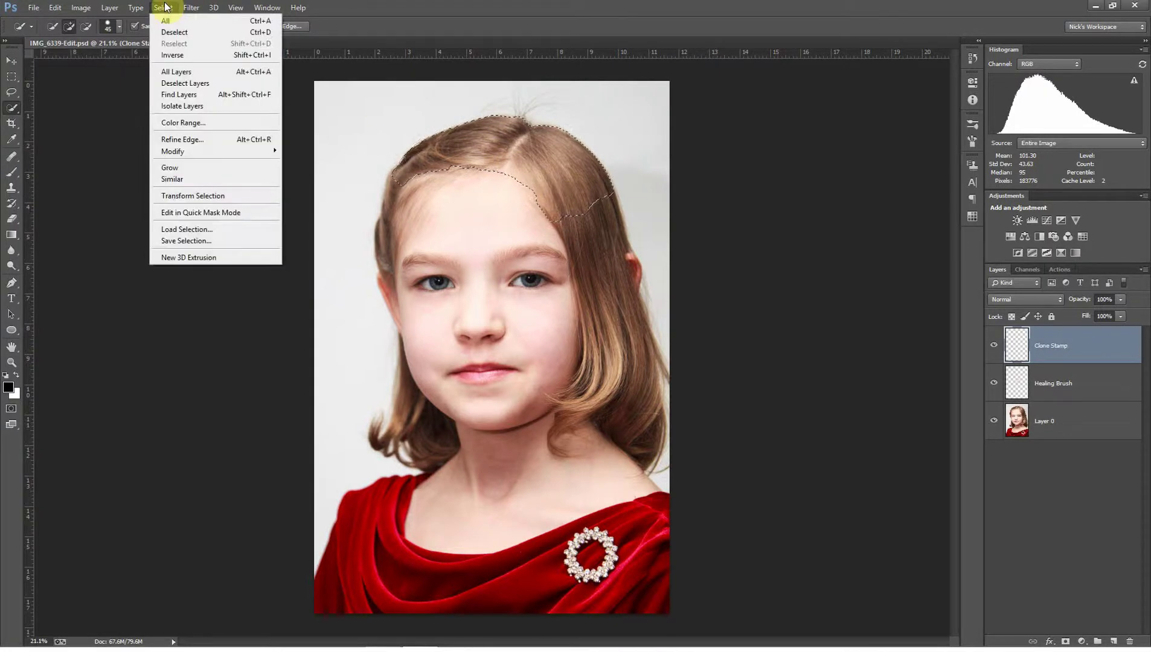
pyautogui.click(182, 56)
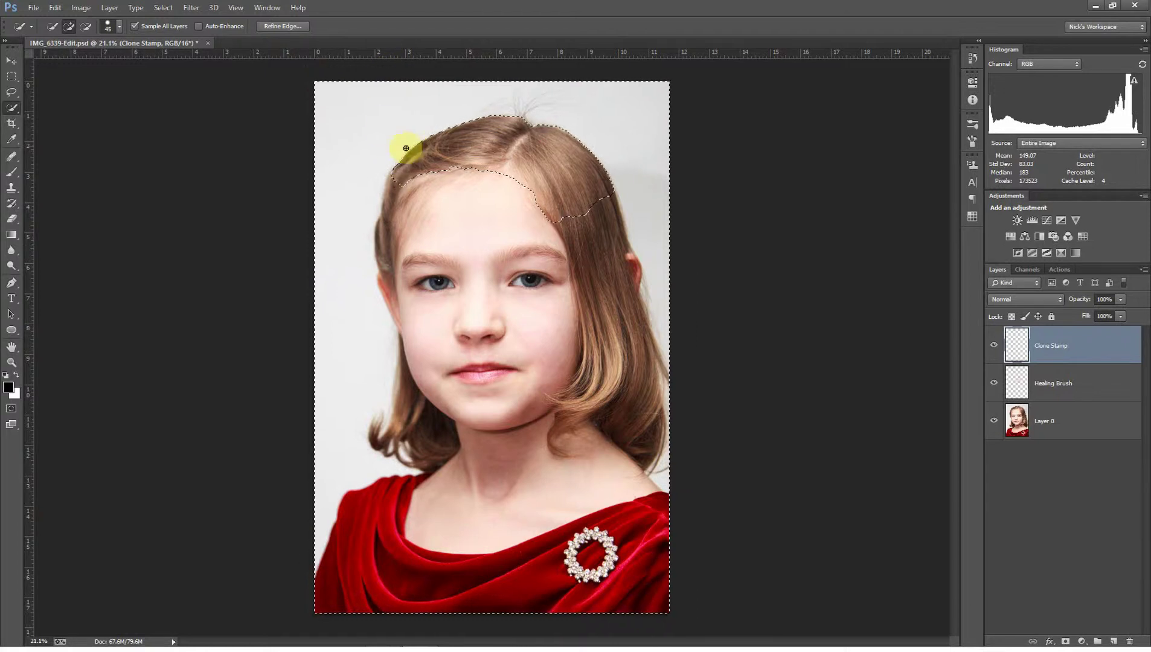
# Invert the selection back to the hair and invert it again to everything outside the hair.
pyautogui.moveTo(396, 190); pyautogui.dragTo(475, 175)
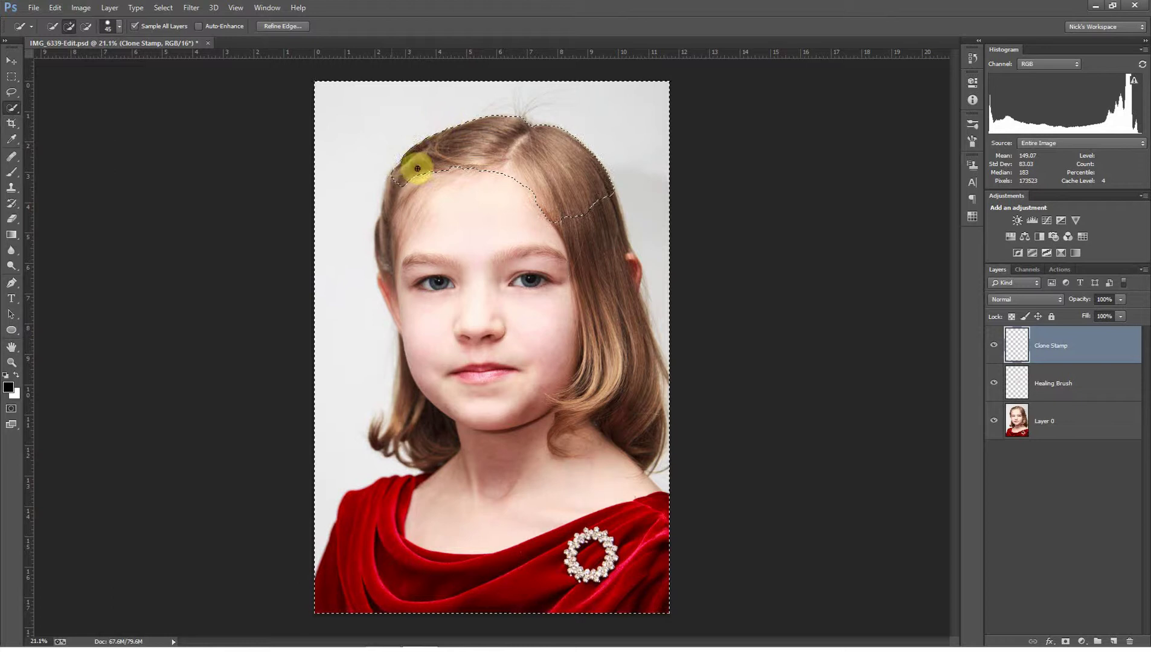
pyautogui.moveTo(418, 168)
pyautogui.mouseDown()
pyautogui.moveTo(501, 150)
pyautogui.moveTo(568, 194)
pyautogui.mouseUp()
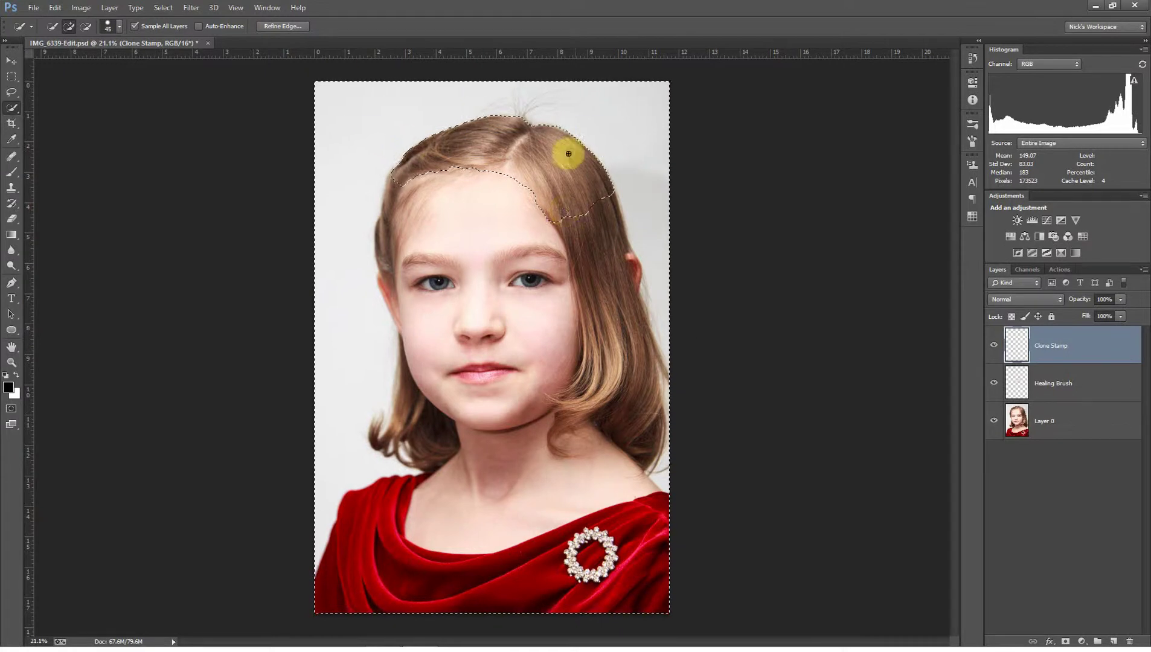
pyautogui.click(163, 8)
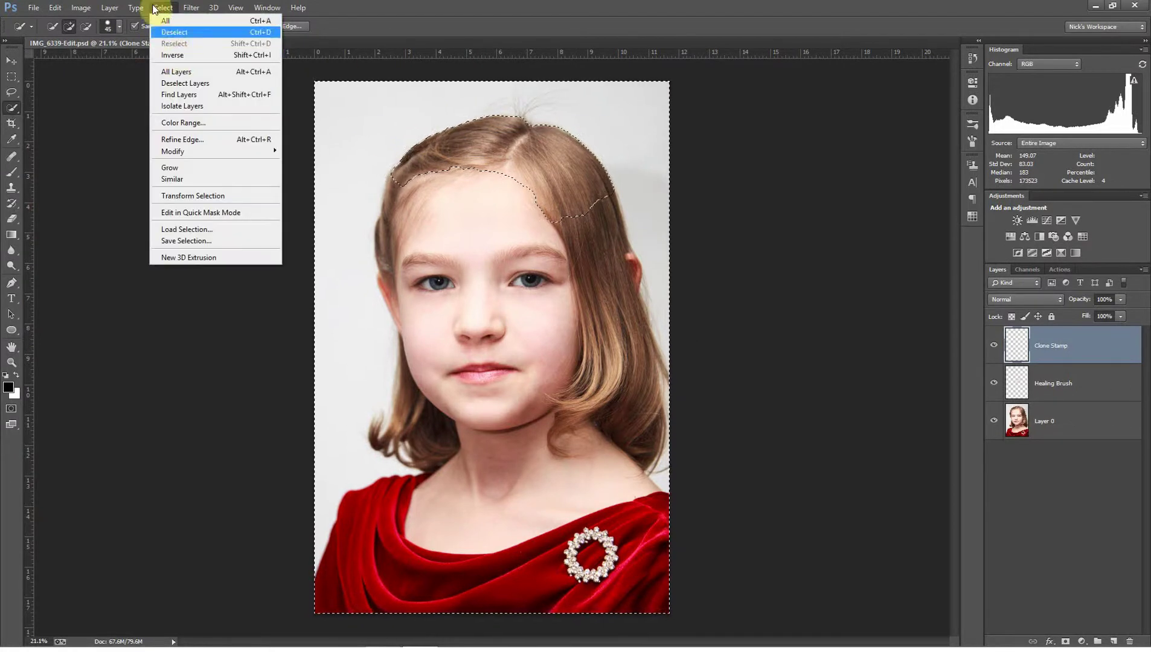
pyautogui.click(172, 55)
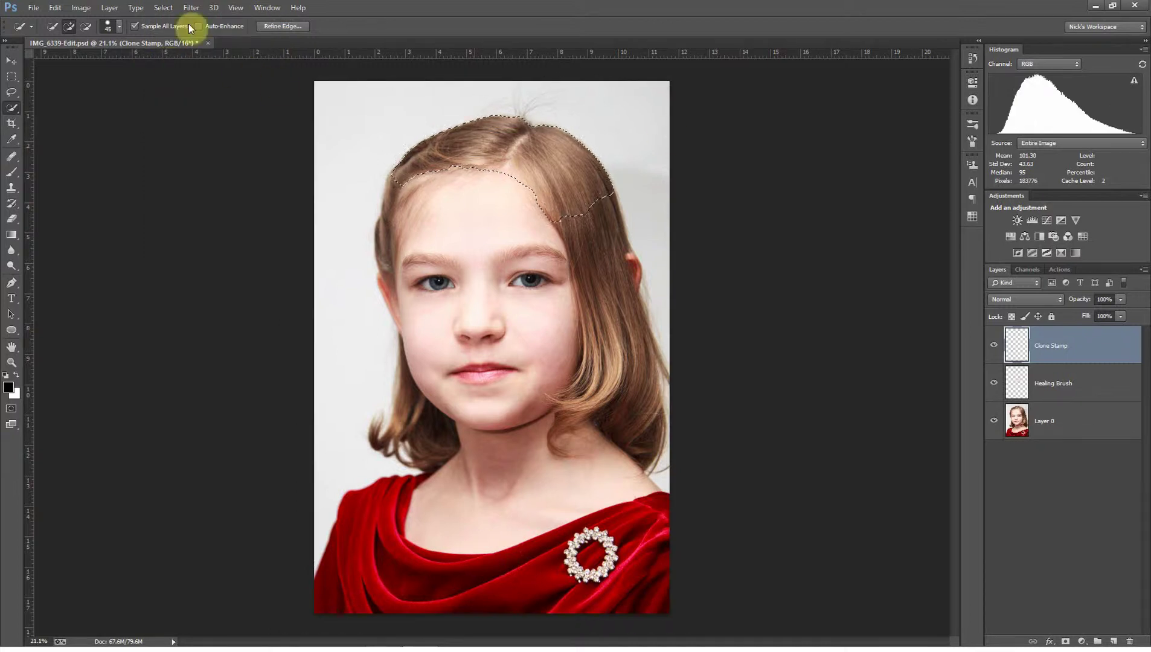
pyautogui.click(163, 8)
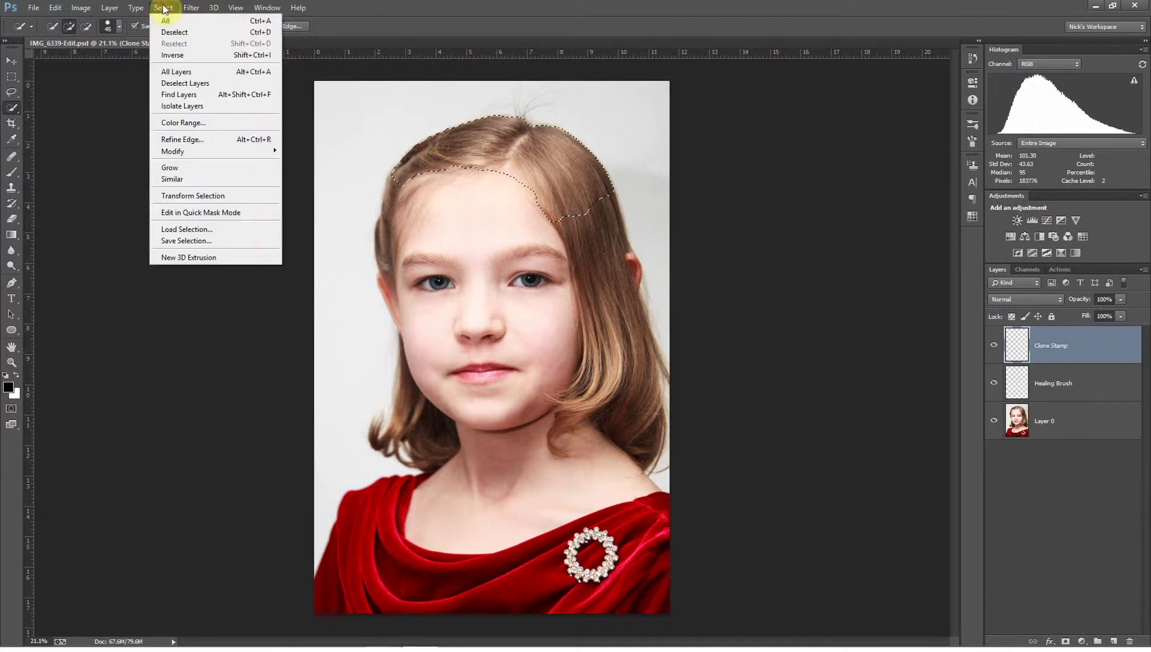
pyautogui.click(175, 55)
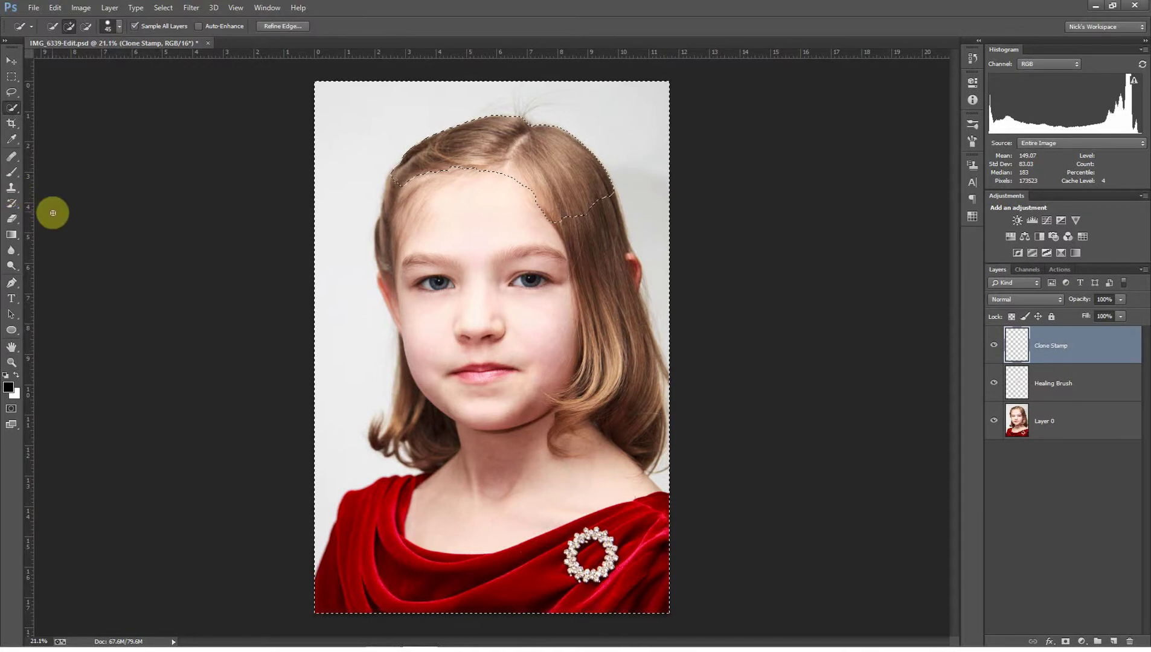
# Clone clean background over the stray hairs above the head within the inverted selection, and deselect.
pyautogui.click(11, 189)
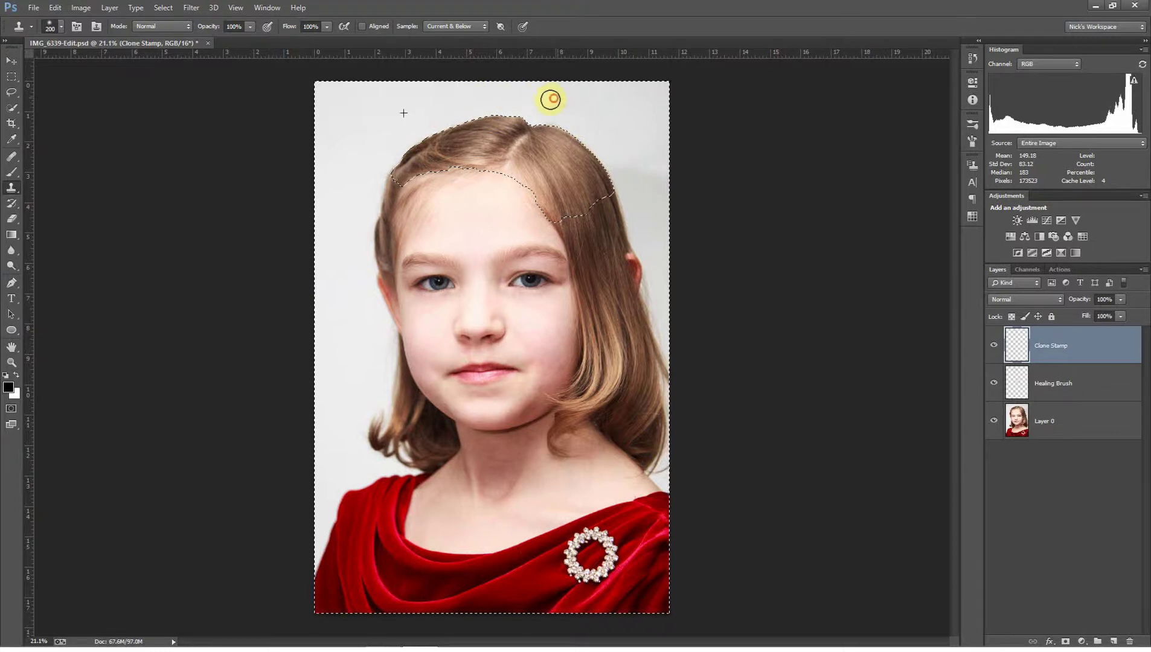
pyautogui.moveTo(555, 117)
pyautogui.mouseDown()
pyautogui.moveTo(584, 95)
pyautogui.moveTo(561, 98)
pyautogui.mouseUp()
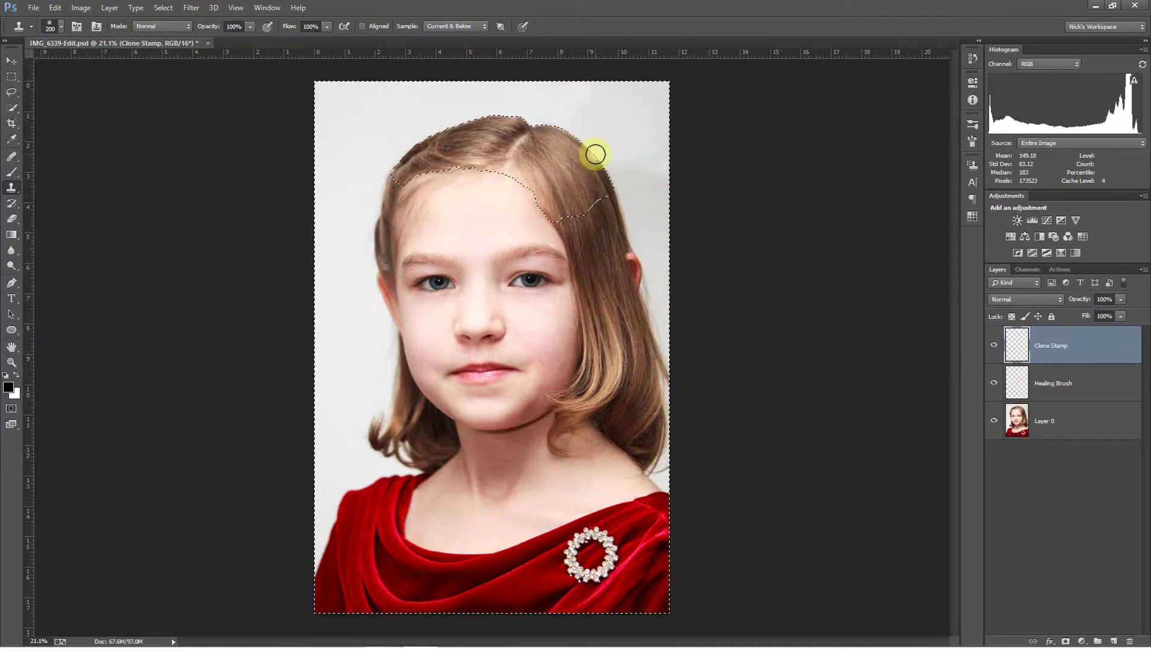
pyautogui.click(163, 7)
pyautogui.click(175, 31)
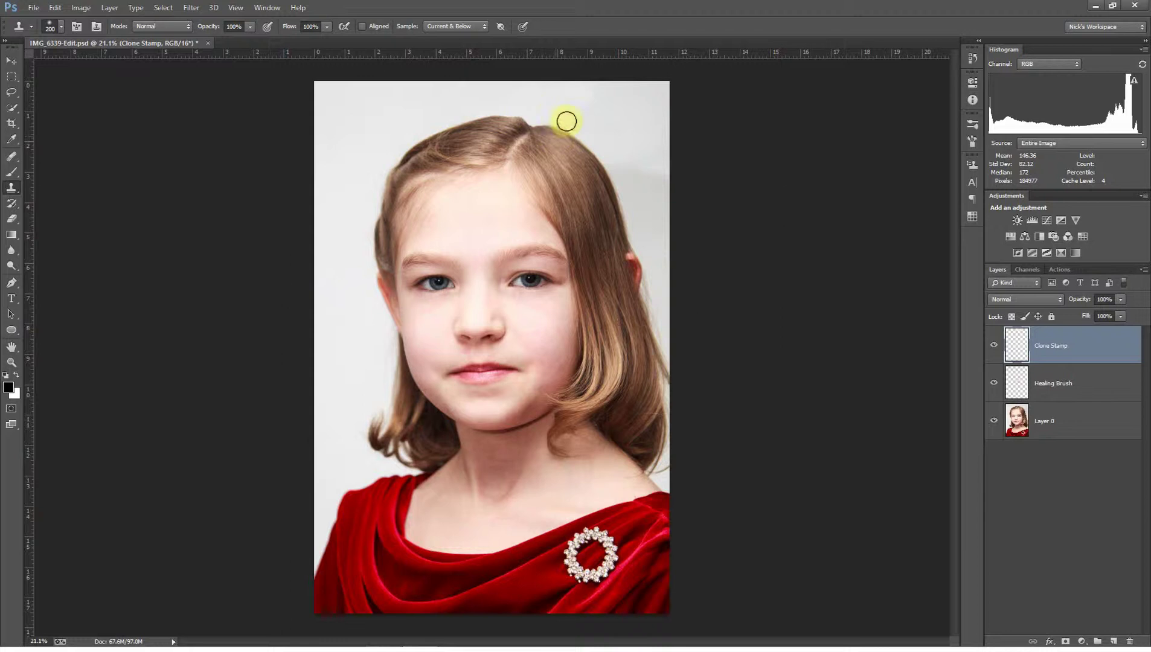
pyautogui.click(519, 125)
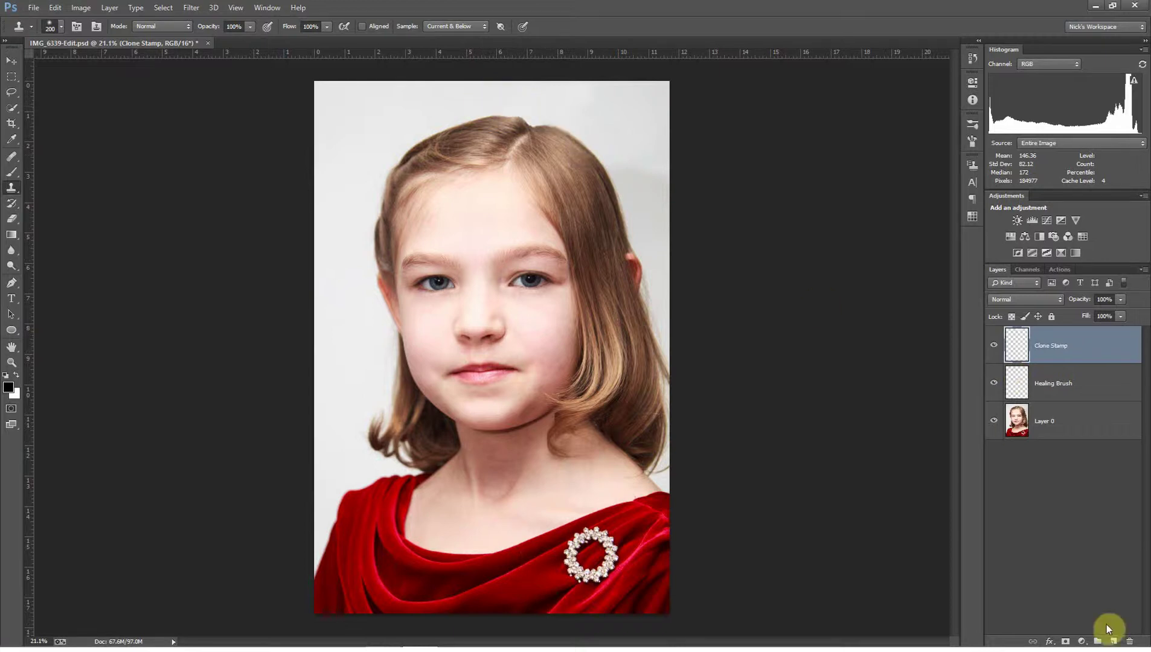
# Add a layer mask to the Clone Stamp layer and set the Brush to size 175 with 27% opacity.
pyautogui.click(1065, 642)
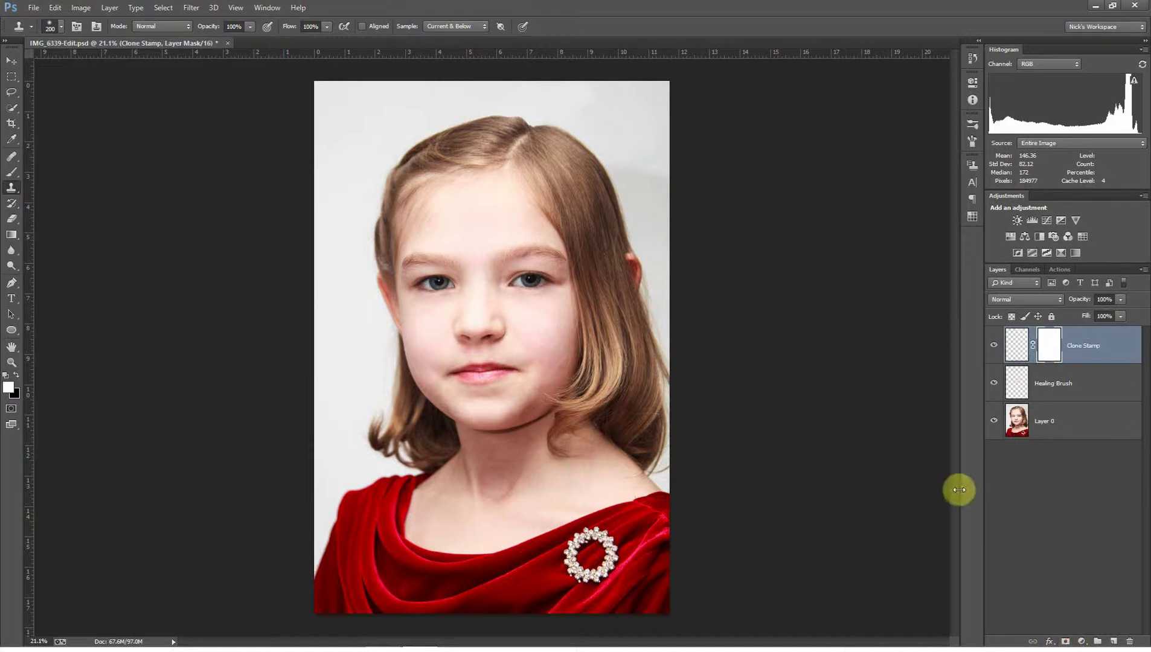
pyautogui.click(12, 173)
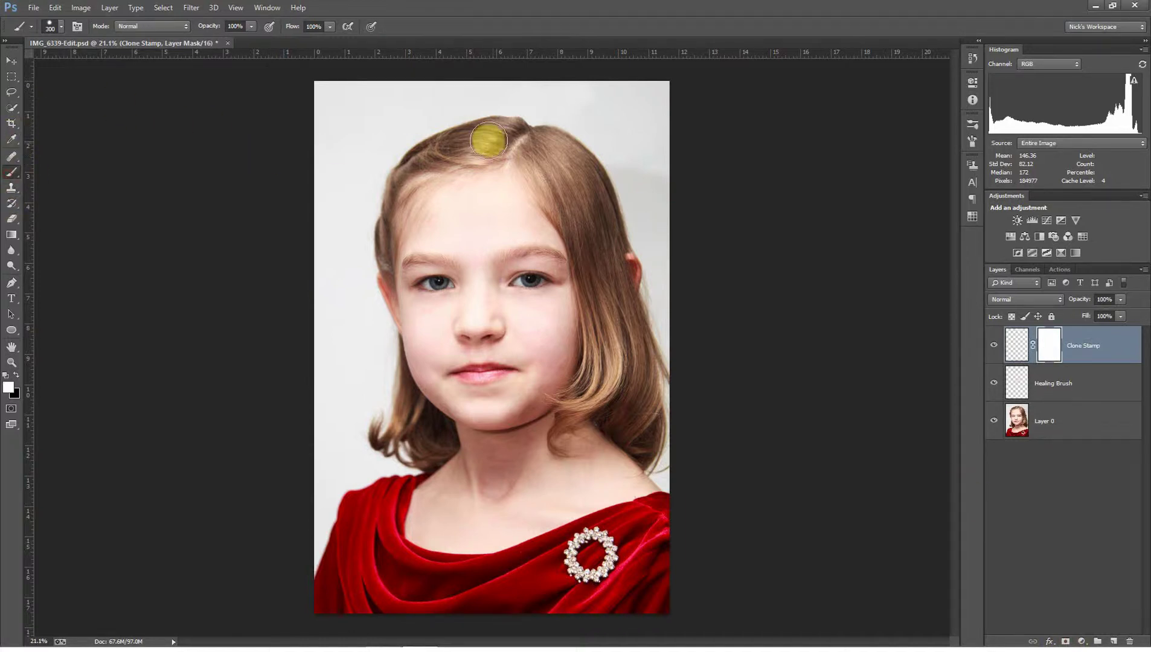
pyautogui.press('[')
pyautogui.press('[')
pyautogui.press('[')
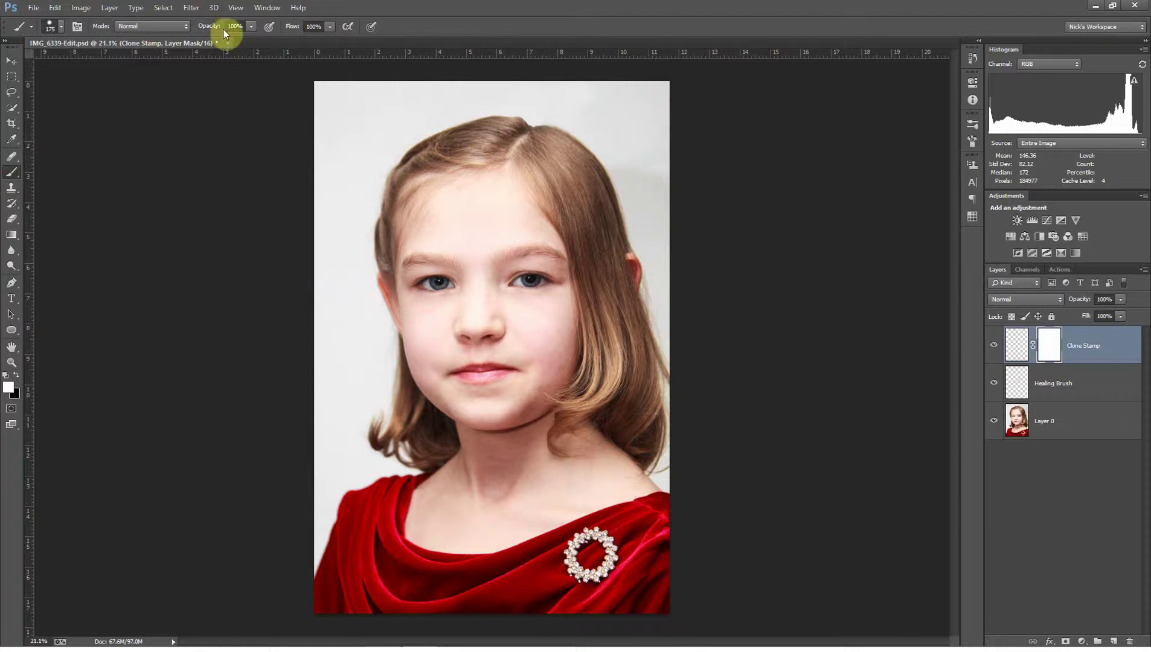
pyautogui.moveTo(208, 26); pyautogui.dragTo(191, 26)
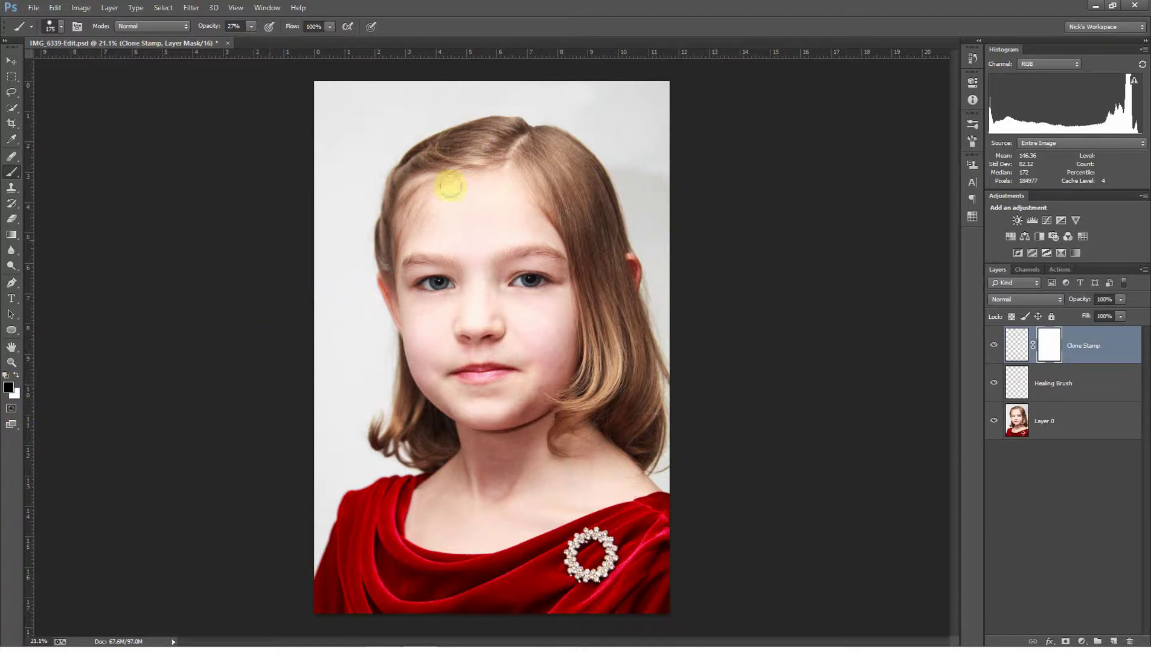
# Paint the layer mask with black at the hair parting on top of the head and touch it up with white.
pyautogui.moveTo(514, 124)
pyautogui.mouseDown()
pyautogui.moveTo(558, 133)
pyautogui.moveTo(495, 128)
pyautogui.moveTo(507, 130)
pyautogui.moveTo(496, 126)
pyautogui.moveTo(532, 79)
pyautogui.moveTo(531, 107)
pyautogui.mouseUp()
pyautogui.press('x')
pyautogui.click(516, 104)
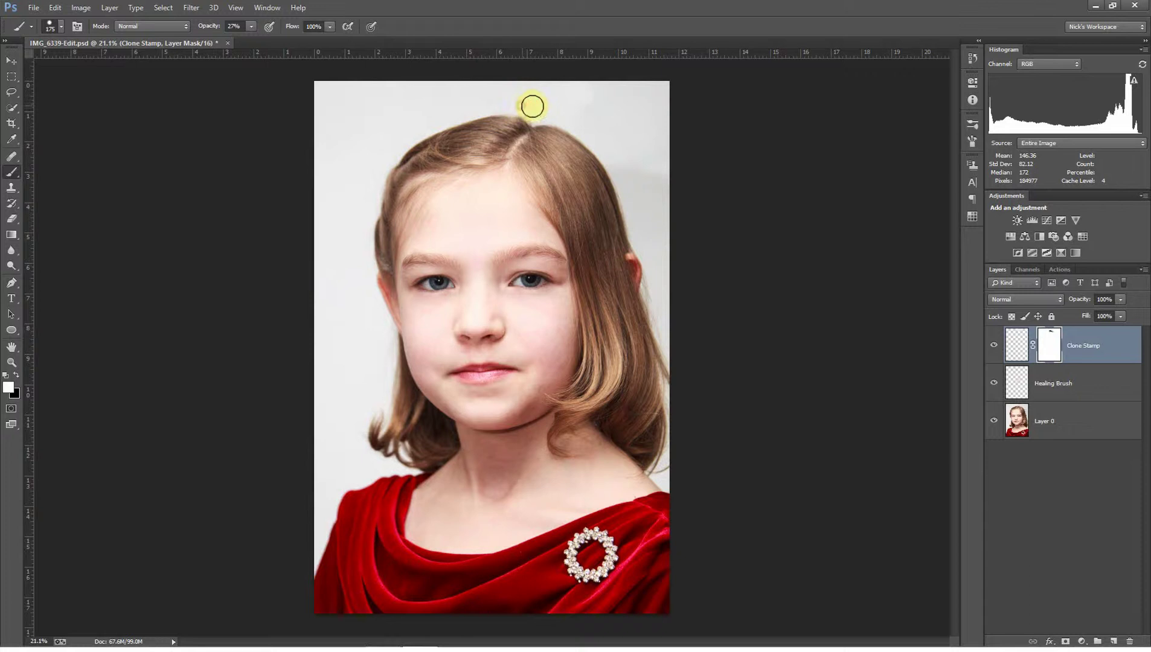
pyautogui.moveTo(573, 212)
pyautogui.mouseDown()
pyautogui.moveTo(496, 174)
pyautogui.moveTo(542, 123)
pyautogui.moveTo(451, 156)
pyautogui.mouseUp()
pyautogui.moveTo(654, 206)
pyautogui.mouseDown()
pyautogui.moveTo(469, 163)
pyautogui.moveTo(418, 168)
pyautogui.moveTo(562, 176)
pyautogui.moveTo(579, 227)
pyautogui.moveTo(451, 161)
pyautogui.moveTo(565, 165)
pyautogui.moveTo(442, 124)
pyautogui.mouseUp()
pyautogui.moveTo(534, 138)
pyautogui.mouseDown()
pyautogui.moveTo(487, 122)
pyautogui.moveTo(535, 136)
pyautogui.moveTo(483, 125)
pyautogui.moveTo(514, 125)
pyautogui.moveTo(540, 155)
pyautogui.moveTo(499, 135)
pyautogui.moveTo(519, 125)
pyautogui.moveTo(488, 123)
pyautogui.moveTo(514, 132)
pyautogui.mouseUp()
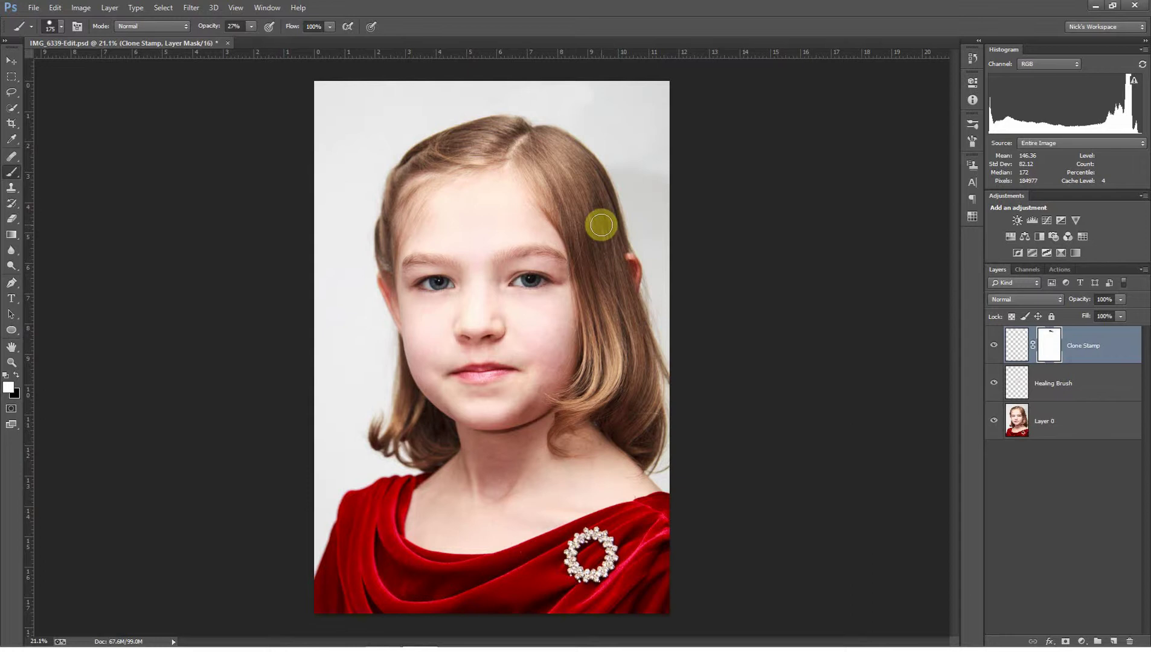
pyautogui.moveTo(529, 146)
pyautogui.mouseDown()
pyautogui.moveTo(538, 116)
pyautogui.moveTo(575, 195)
pyautogui.moveTo(486, 125)
pyautogui.moveTo(557, 115)
pyautogui.moveTo(502, 98)
pyautogui.moveTo(510, 135)
pyautogui.moveTo(497, 120)
pyautogui.moveTo(479, 126)
pyautogui.moveTo(529, 126)
pyautogui.moveTo(538, 139)
pyautogui.moveTo(549, 128)
pyautogui.moveTo(567, 143)
pyautogui.moveTo(490, 123)
pyautogui.moveTo(540, 155)
pyautogui.moveTo(528, 131)
pyautogui.moveTo(497, 123)
pyautogui.moveTo(526, 128)
pyautogui.moveTo(563, 142)
pyautogui.mouseUp()
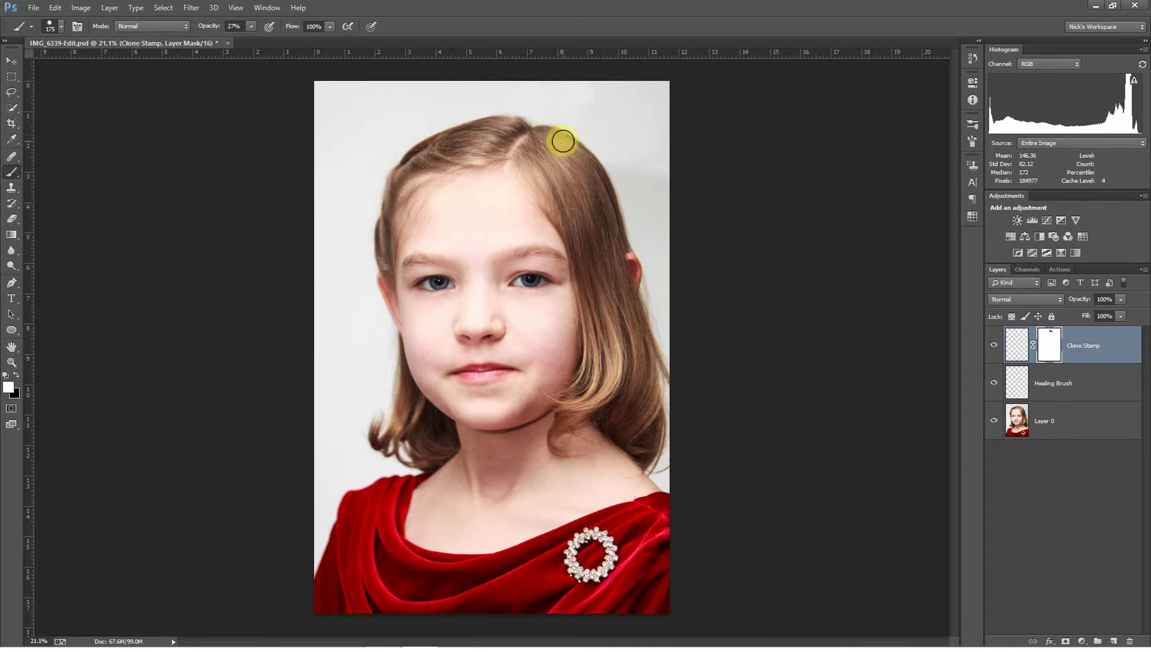